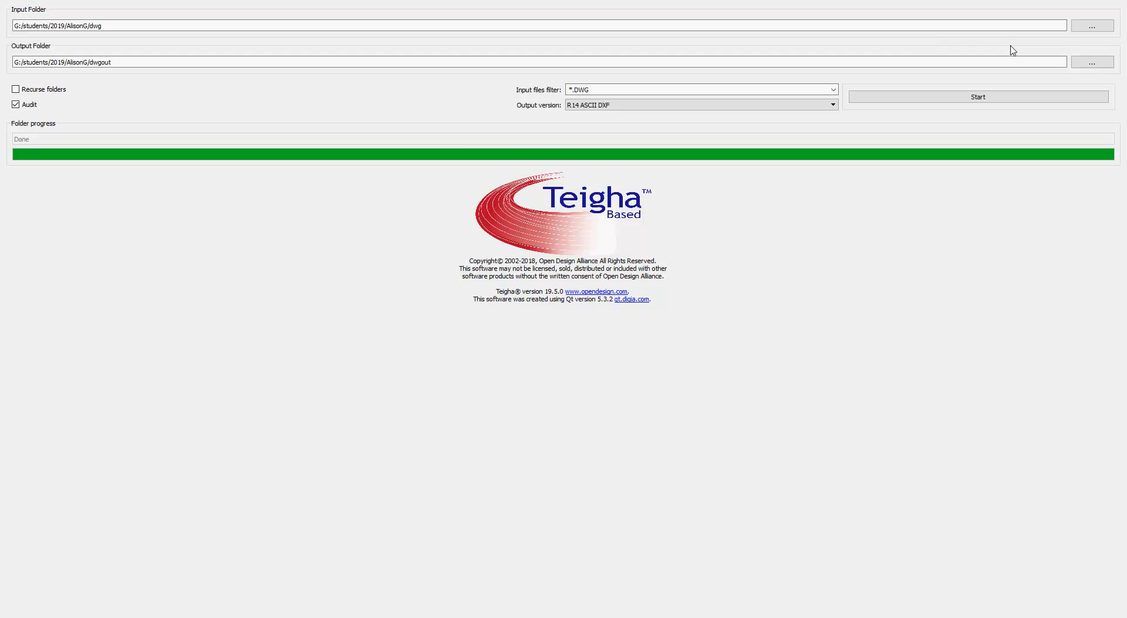
Check which folders are set as the conversion's input and output locations, leaving both unchanged
{"action": "left_click", "coordinate": [1092, 27]}
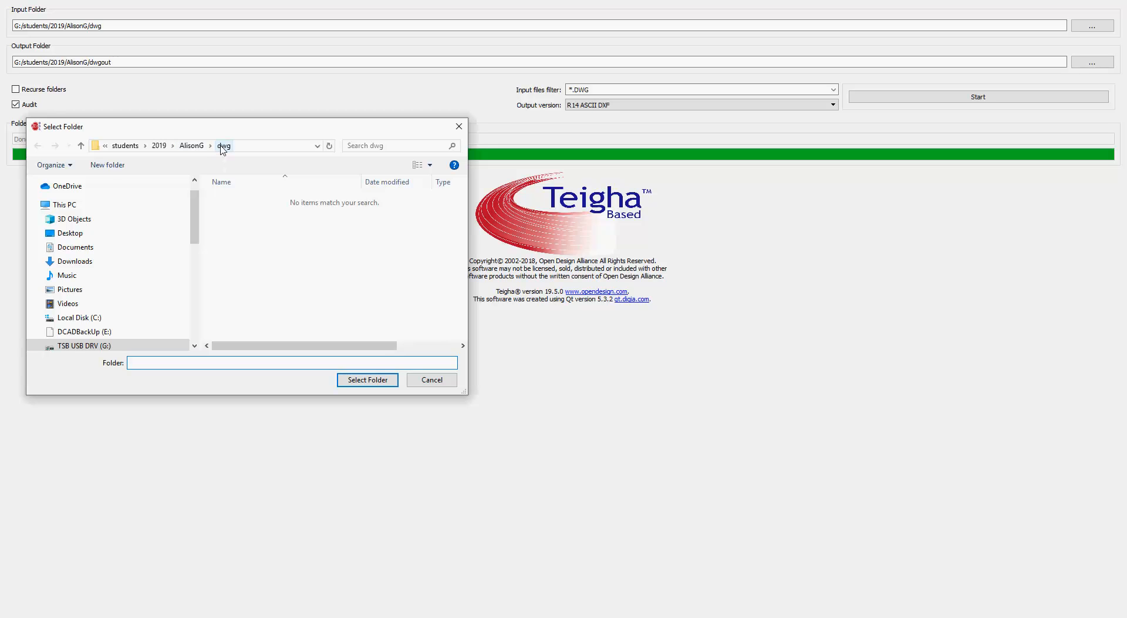
{"action": "left_click", "coordinate": [422, 380]}
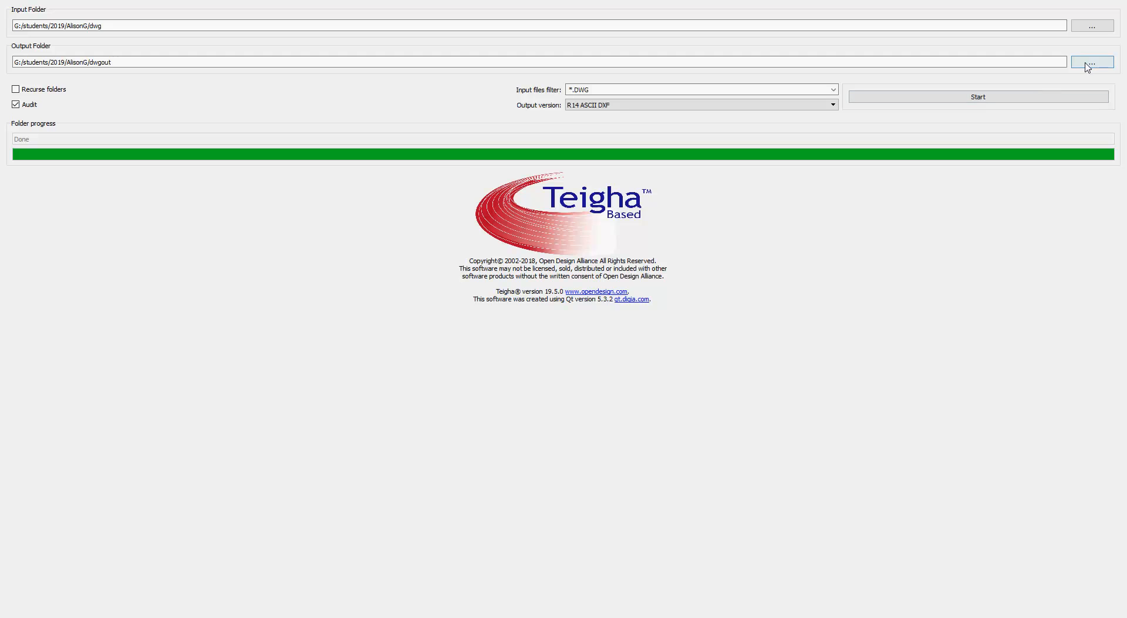
{"action": "left_click", "coordinate": [1090, 66]}
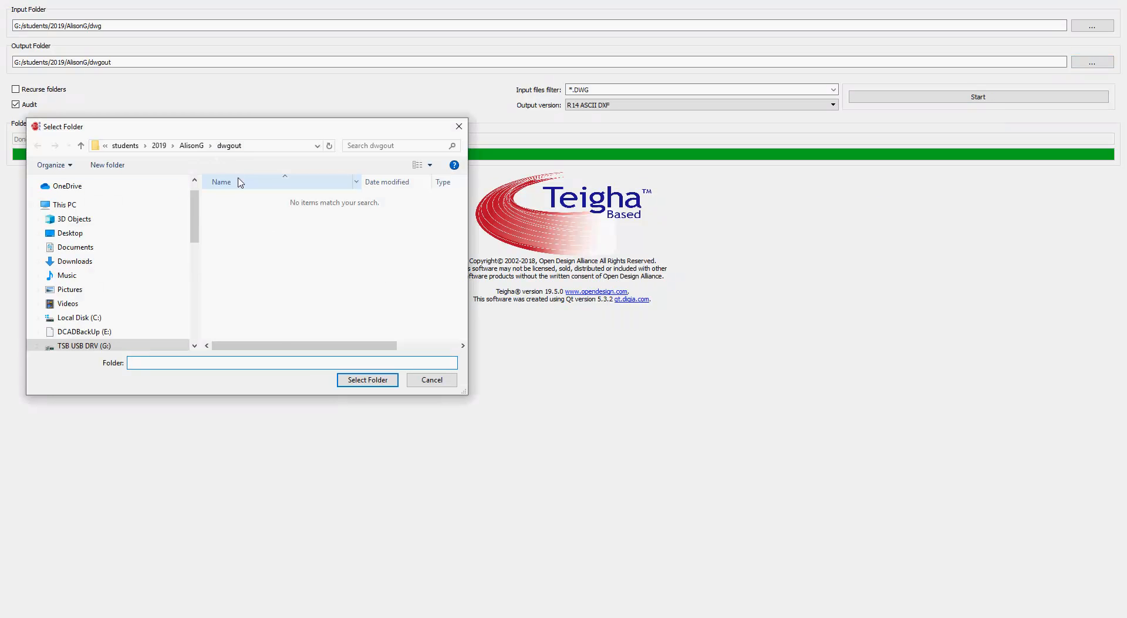
{"action": "left_click", "coordinate": [432, 380]}
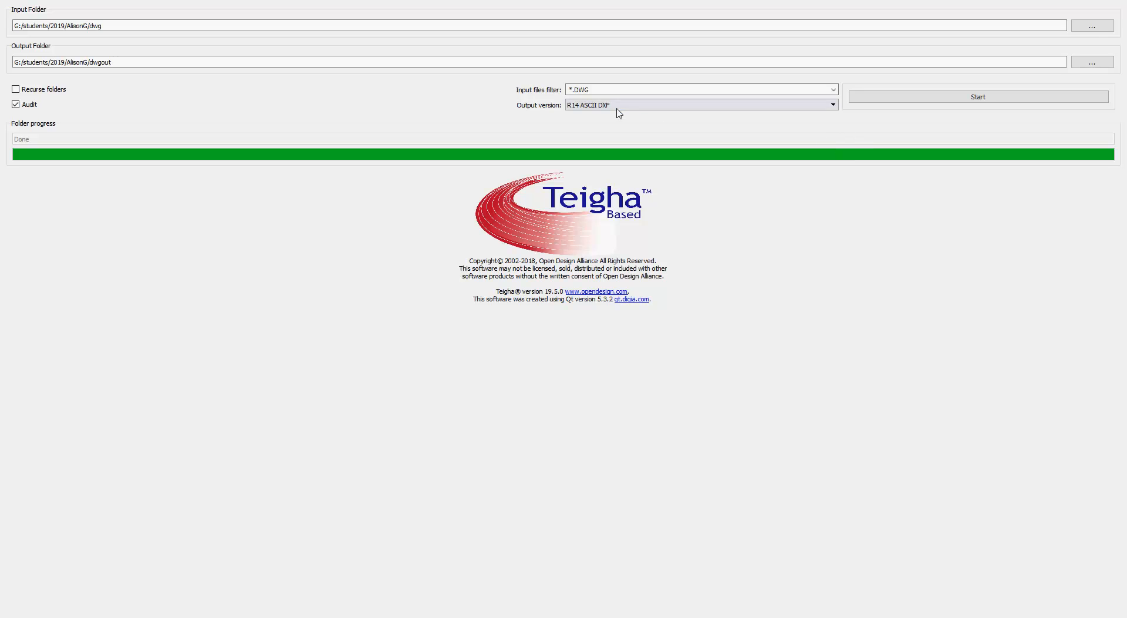
Choose R14 ASCII DXF as the output version and convert the DWG files, replacing all existing output files
{"action": "left_click", "coordinate": [833, 106]}
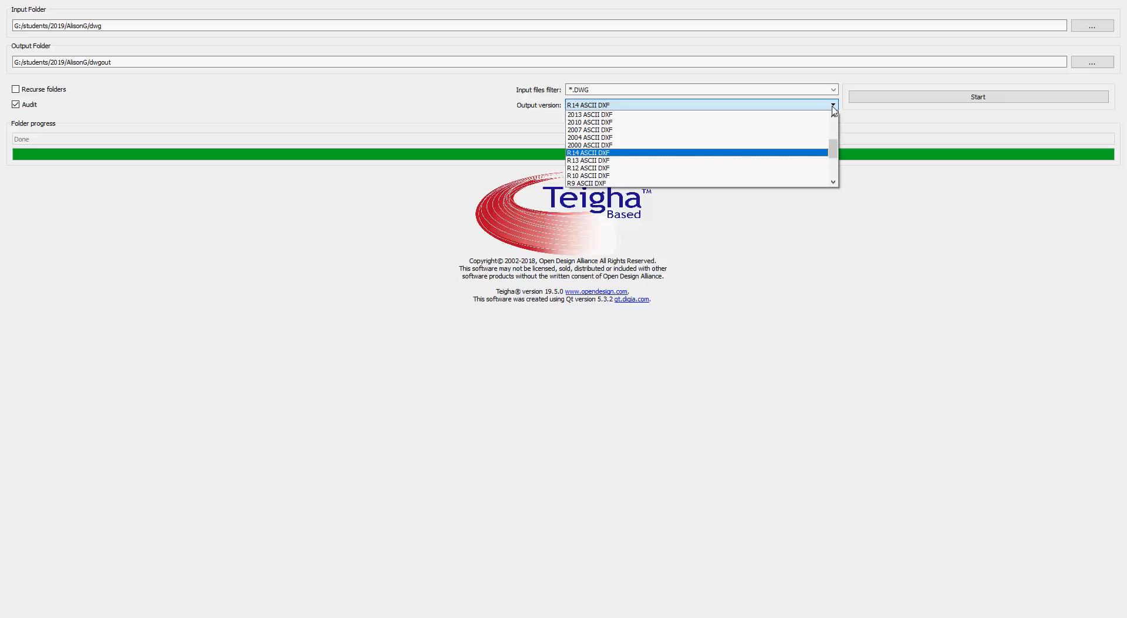
{"action": "left_click", "coordinate": [833, 182]}
{"action": "left_click", "coordinate": [834, 182]}
{"action": "left_click", "coordinate": [835, 181]}
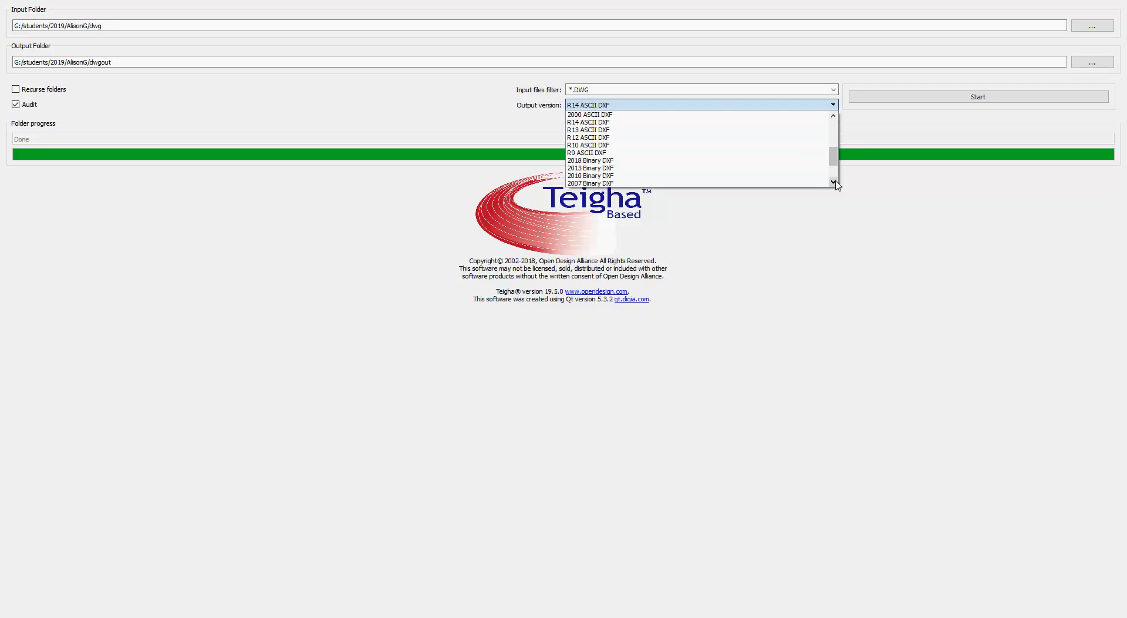
{"action": "left_click", "coordinate": [834, 182]}
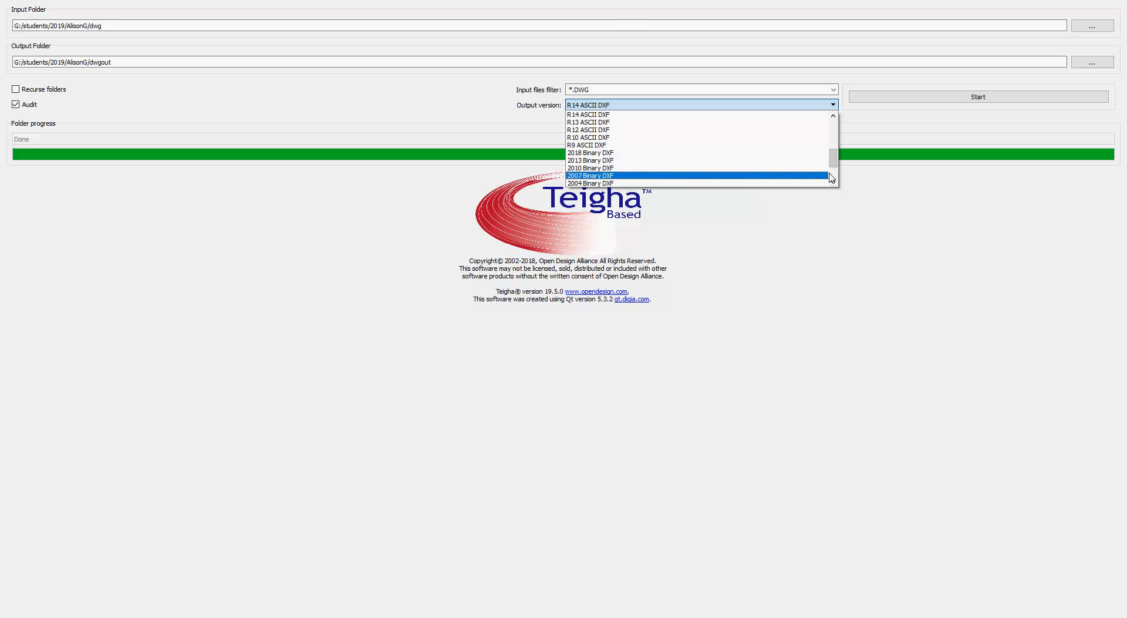
{"action": "left_click", "coordinate": [833, 116]}
{"action": "left_click", "coordinate": [833, 117]}
{"action": "left_click", "coordinate": [833, 116]}
{"action": "left_click", "coordinate": [834, 116]}
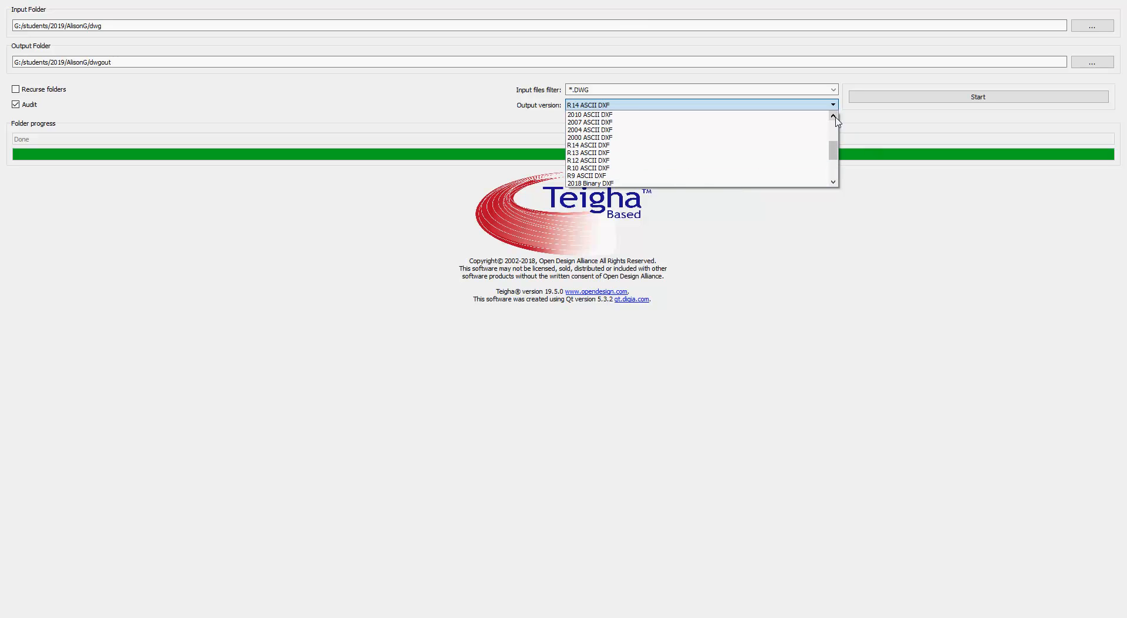
{"action": "left_click", "coordinate": [602, 147]}
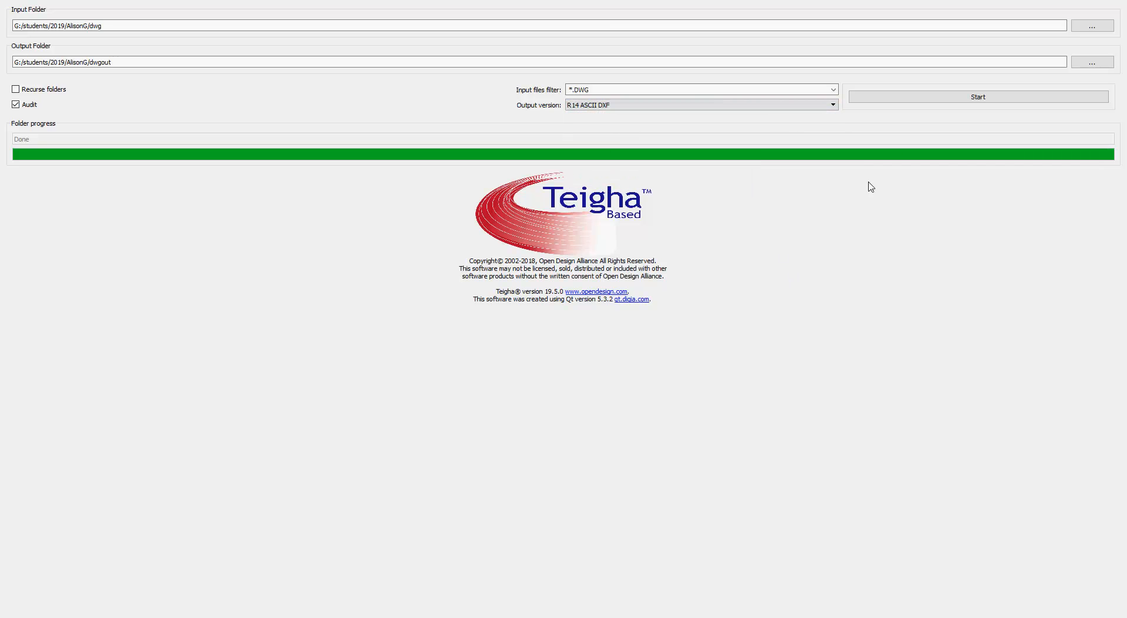
{"action": "left_click", "coordinate": [968, 99]}
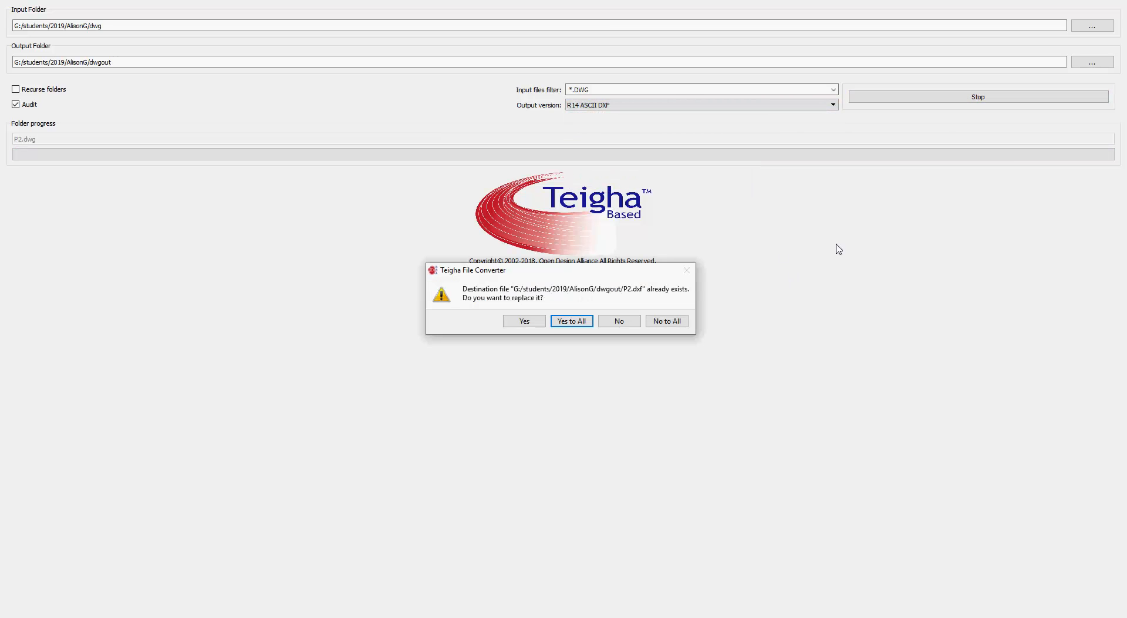
{"action": "left_click", "coordinate": [571, 321]}
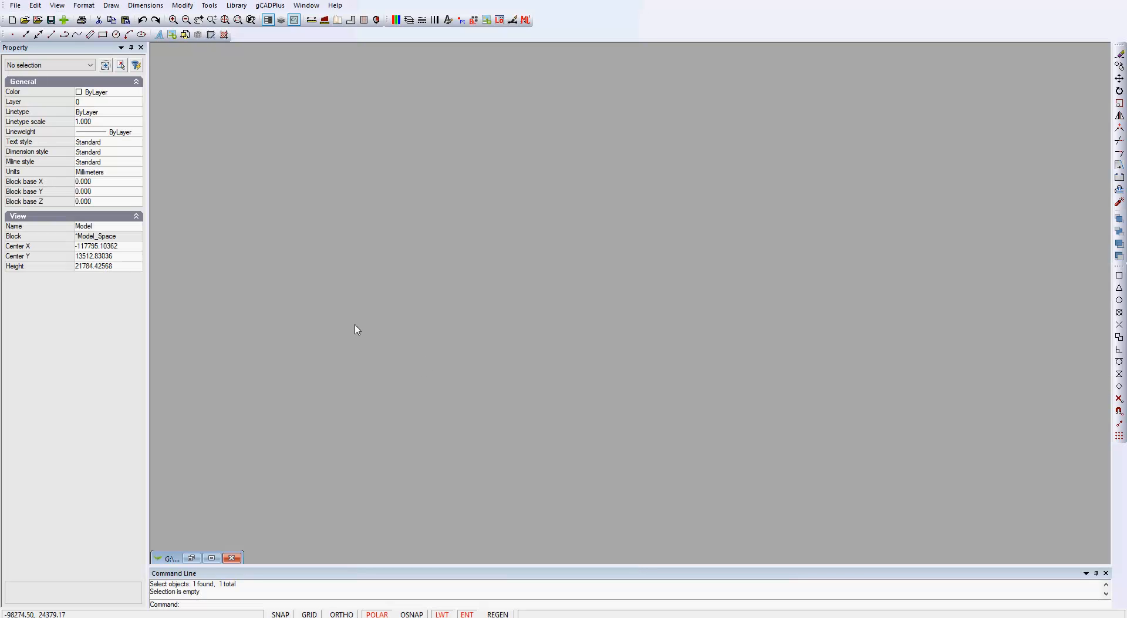
Switch to gCADPlus, create a new drawing without a template, and import P2.dxf from the dwgout folder
{"action": "left_click", "coordinate": [13, 21]}
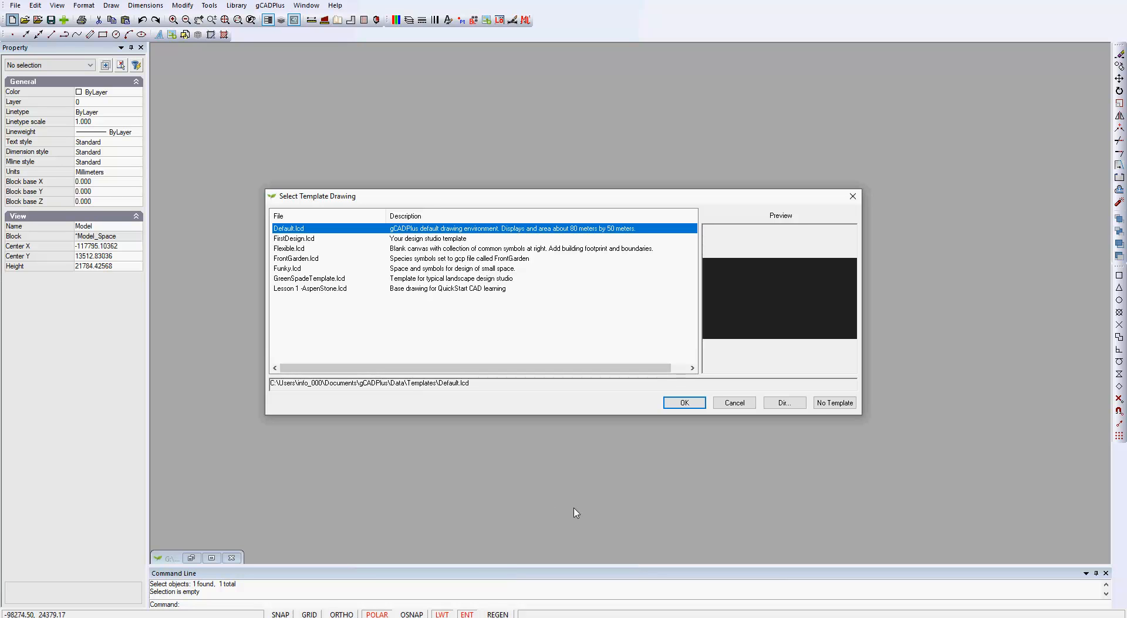
{"action": "left_click", "coordinate": [834, 403]}
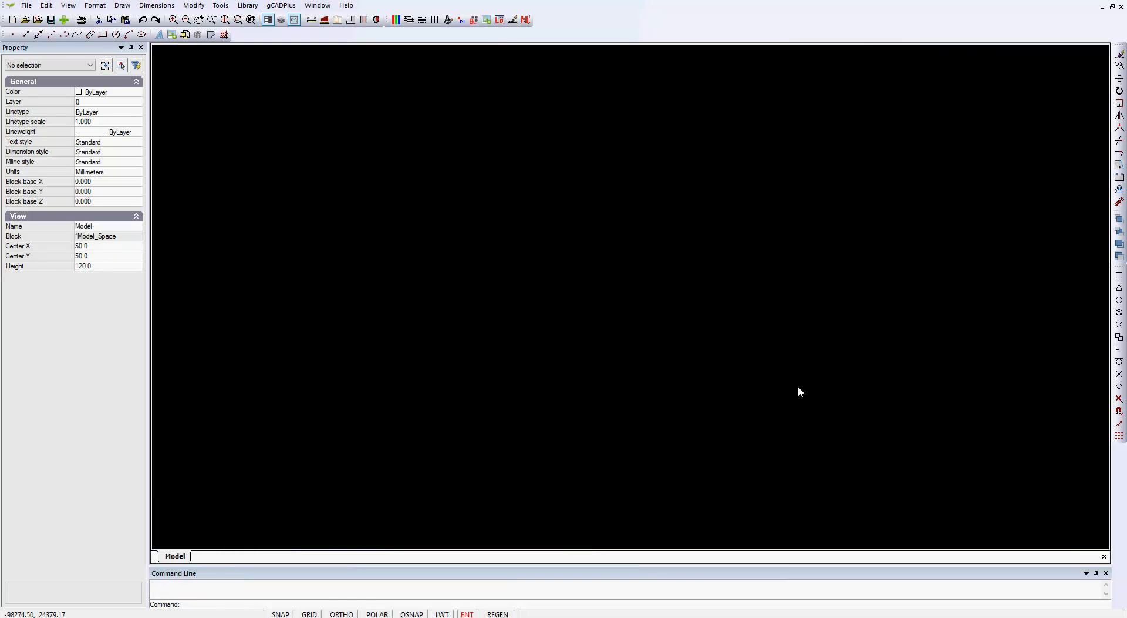
{"action": "left_click", "coordinate": [26, 5]}
{"action": "mouse_move", "coordinate": [66, 133]}
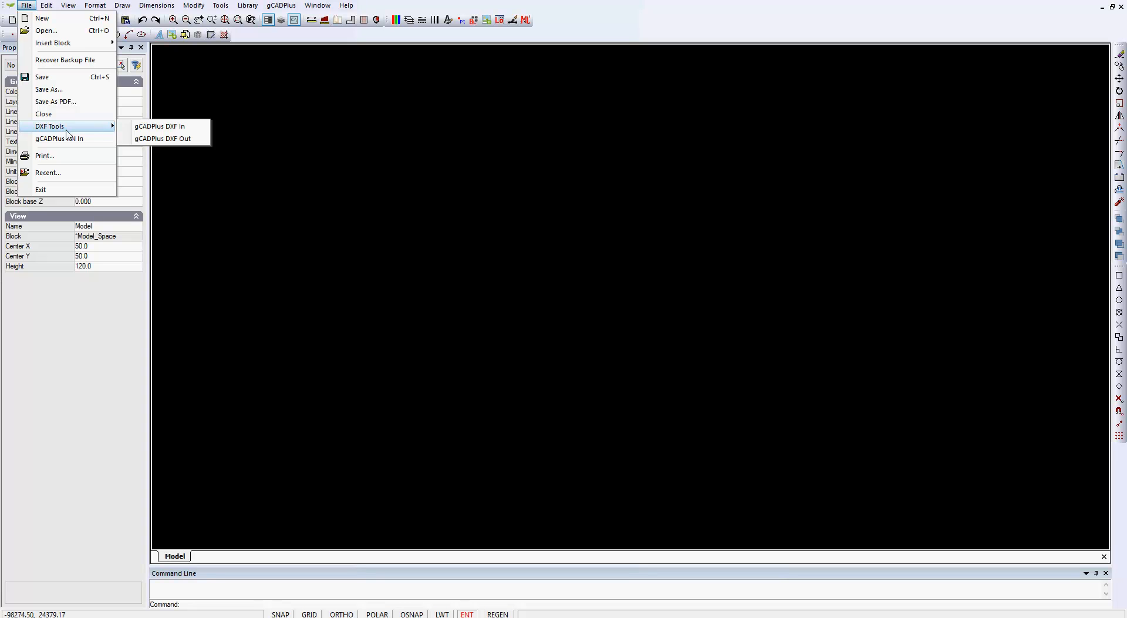
{"action": "left_click", "coordinate": [159, 128]}
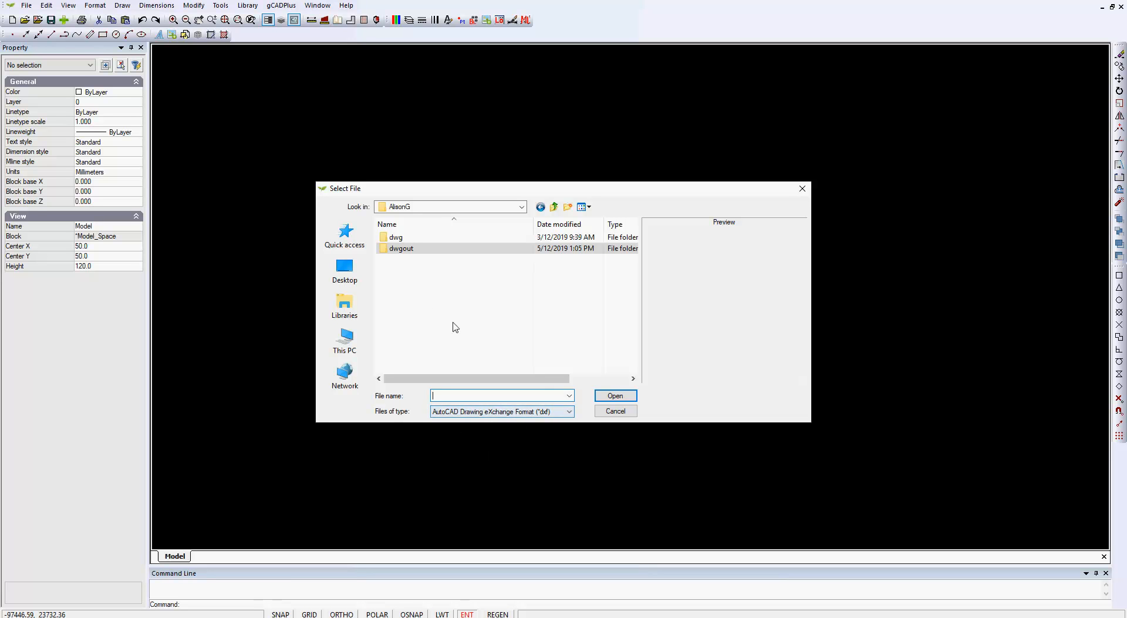
{"action": "double_click", "coordinate": [385, 252]}
{"action": "left_click", "coordinate": [393, 238]}
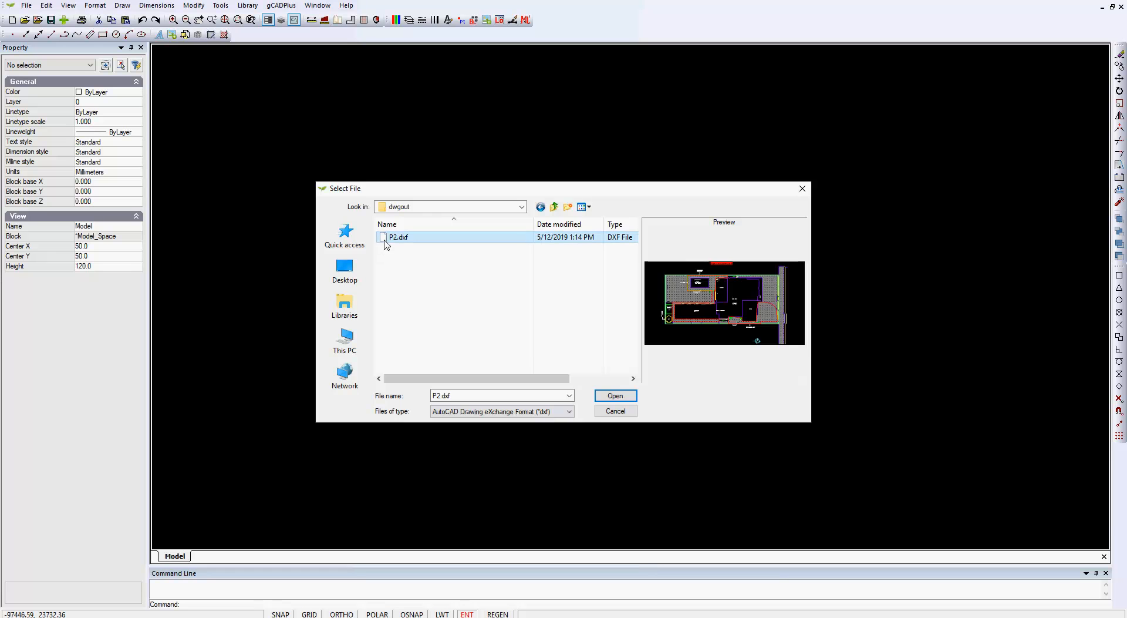
{"action": "left_click", "coordinate": [615, 399]}
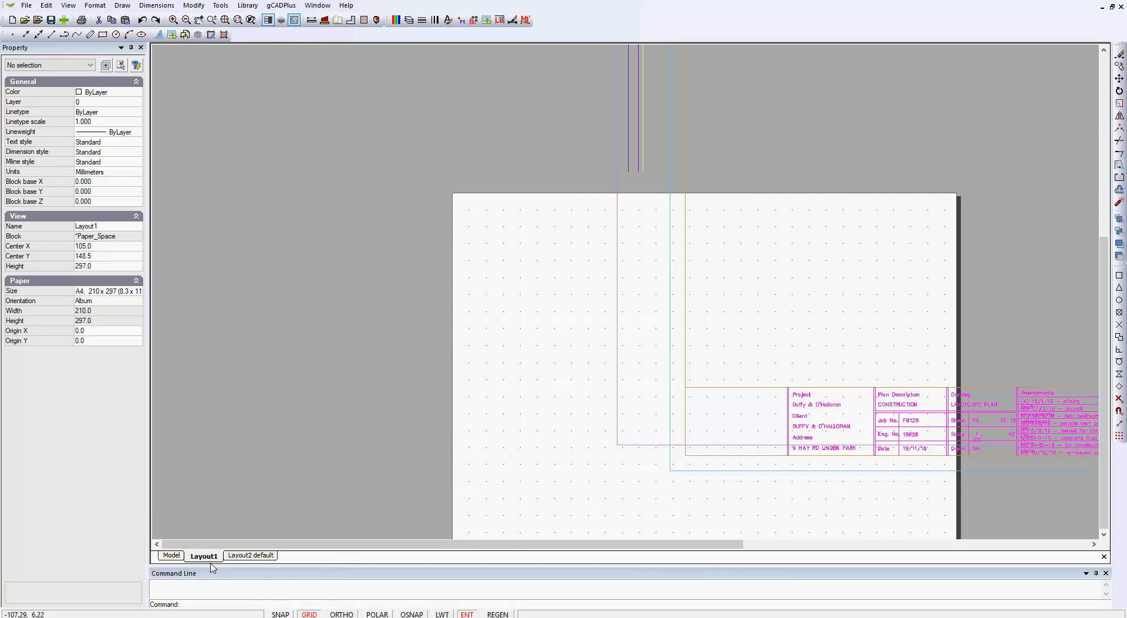
Show the full extents of Layout1 and delete the large viewport overlapping the title block frame
{"action": "right_click", "coordinate": [326, 364]}
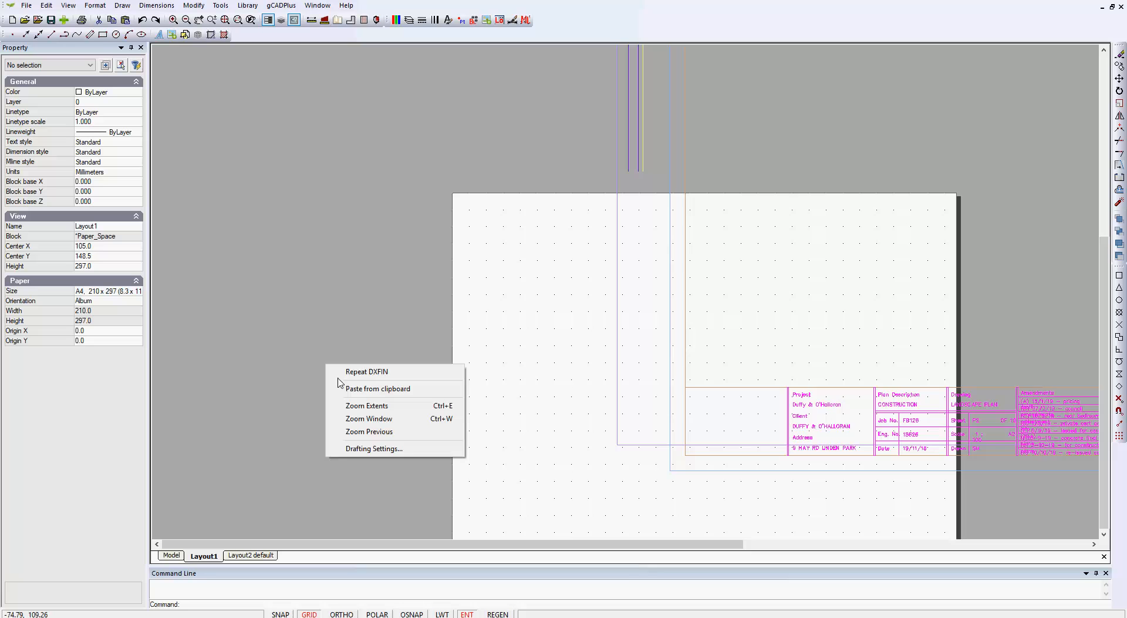
{"action": "left_click", "coordinate": [367, 406]}
{"action": "scroll", "coordinate": [611, 313], "scroll_direction": "down", "scroll_amount": 1}
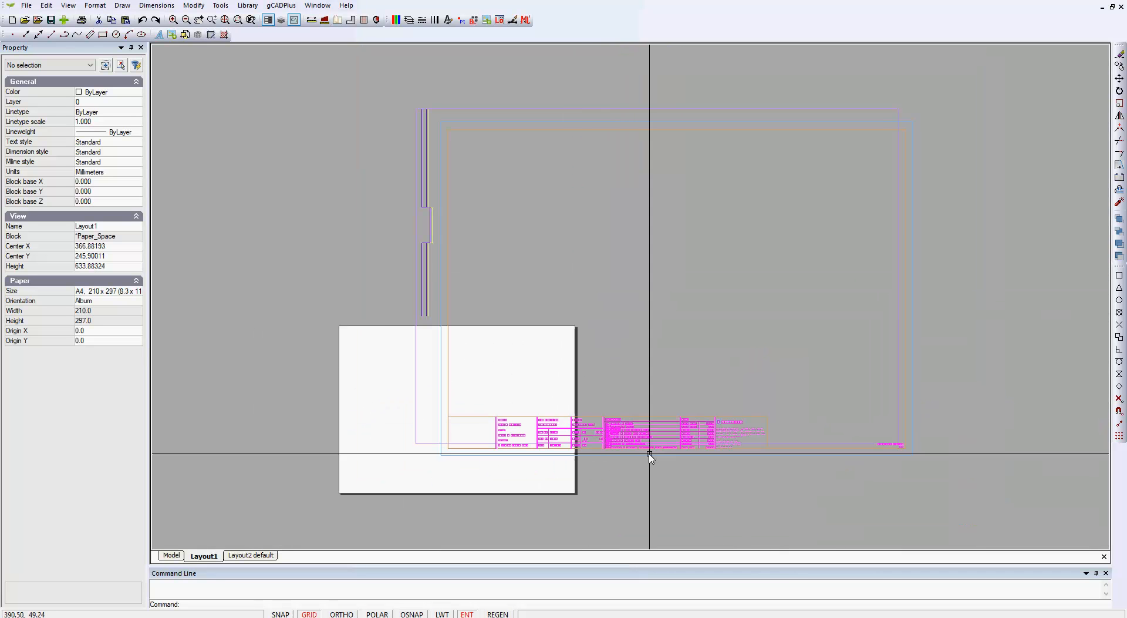
{"action": "left_click", "coordinate": [684, 440]}
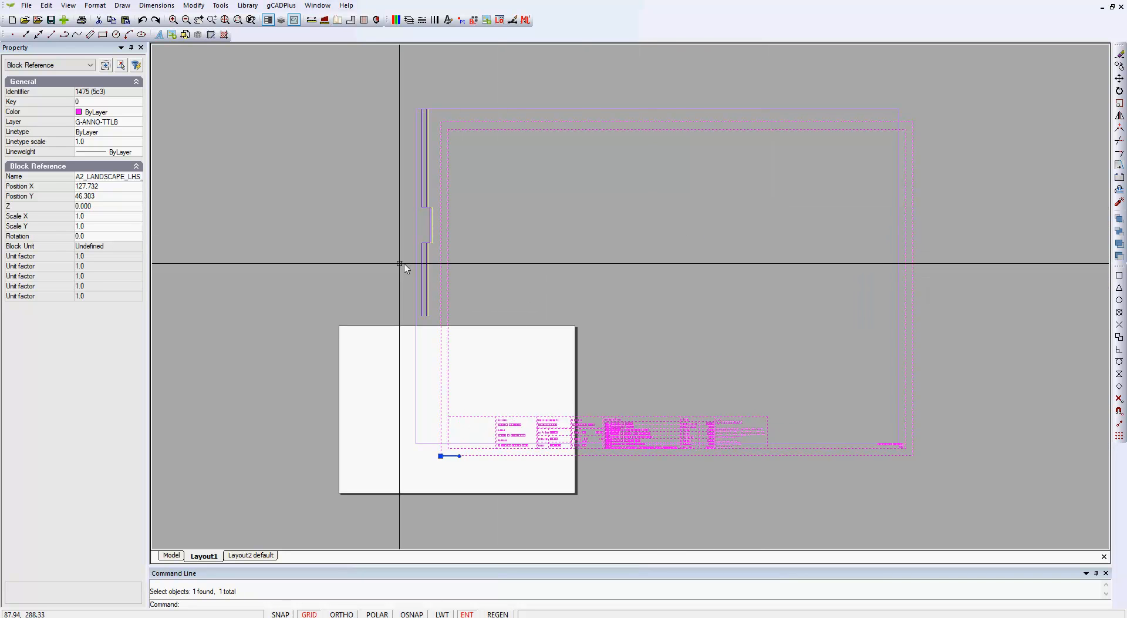
{"action": "key", "text": "Escape"}
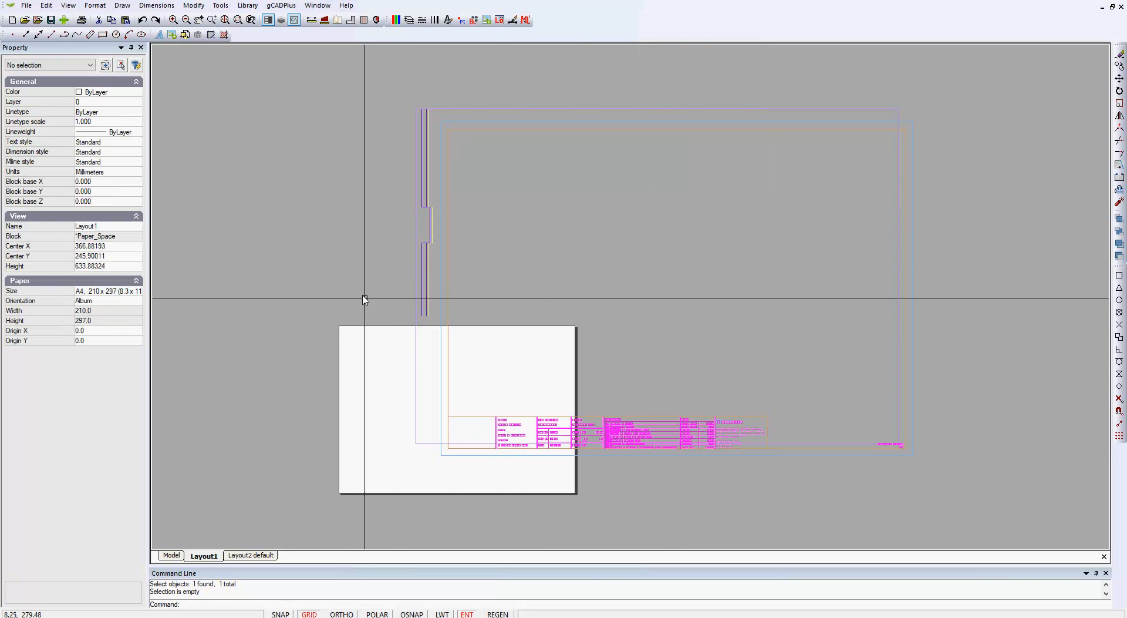
{"action": "left_click", "coordinate": [416, 318]}
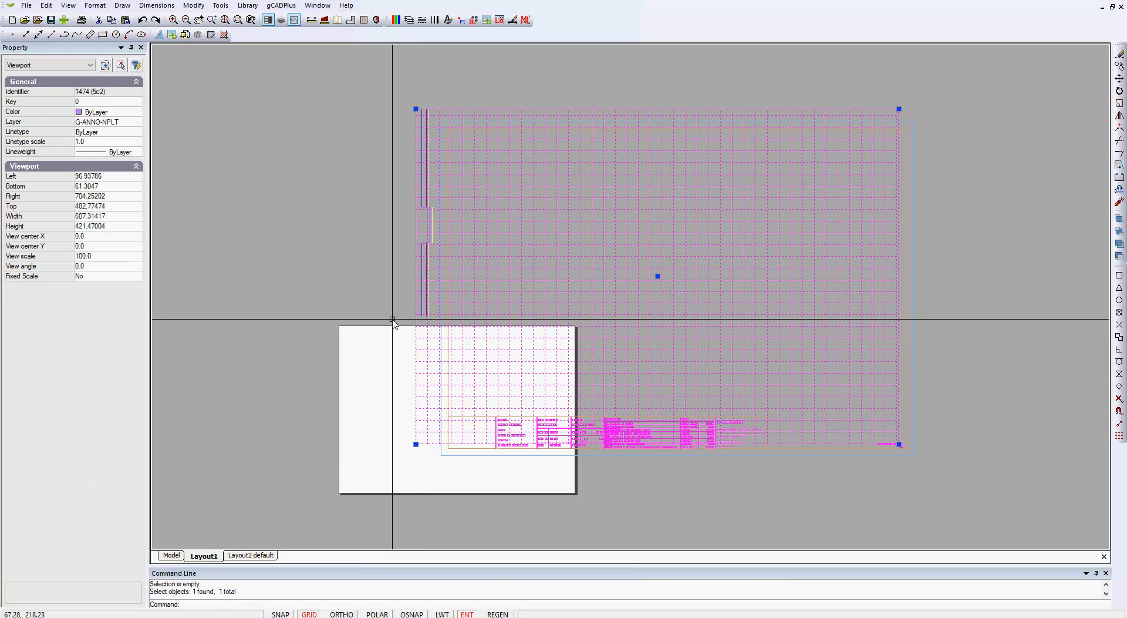
{"action": "key", "text": "Escape"}
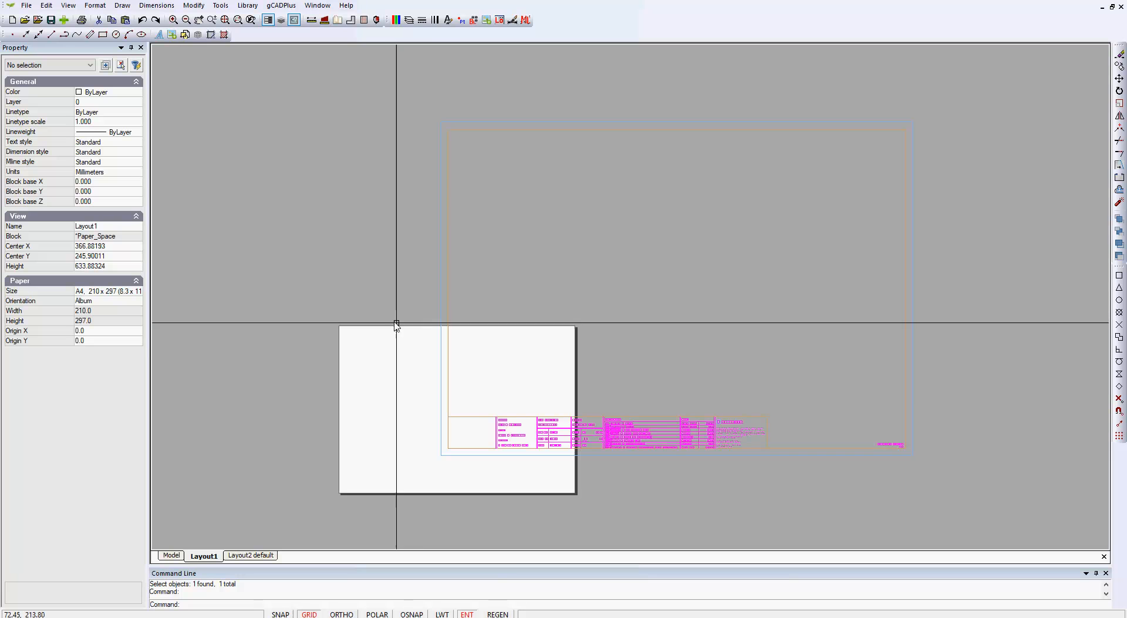
Check the title block's name and set Layout1's paper size to A2, 420 x 594, in landscape orientation
{"action": "left_click", "coordinate": [442, 286]}
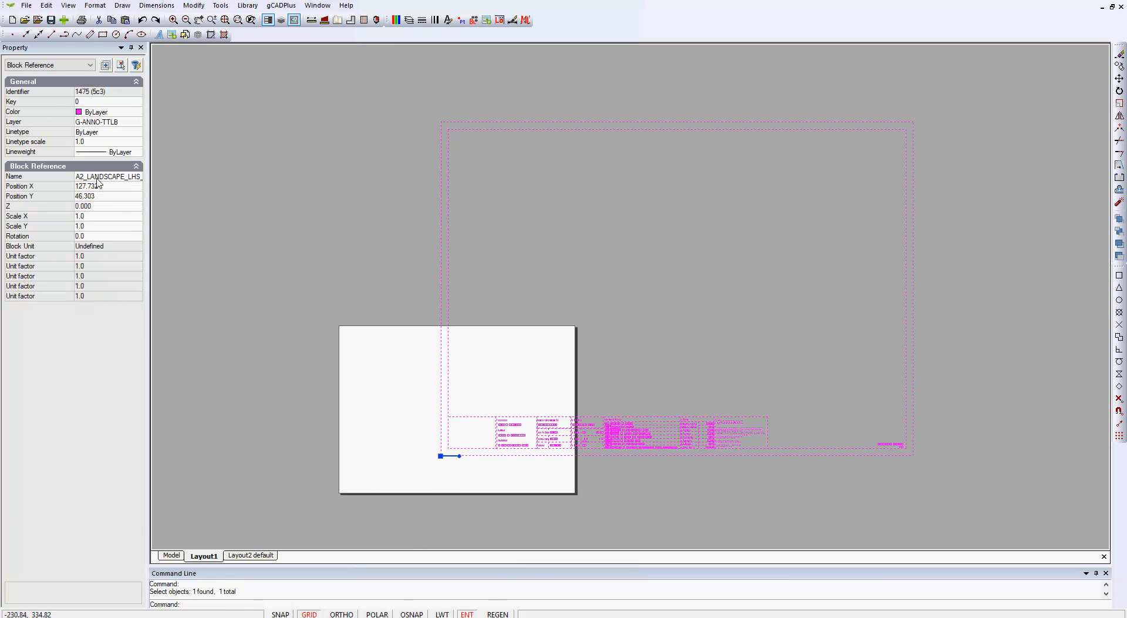
{"action": "key", "text": "Escape"}
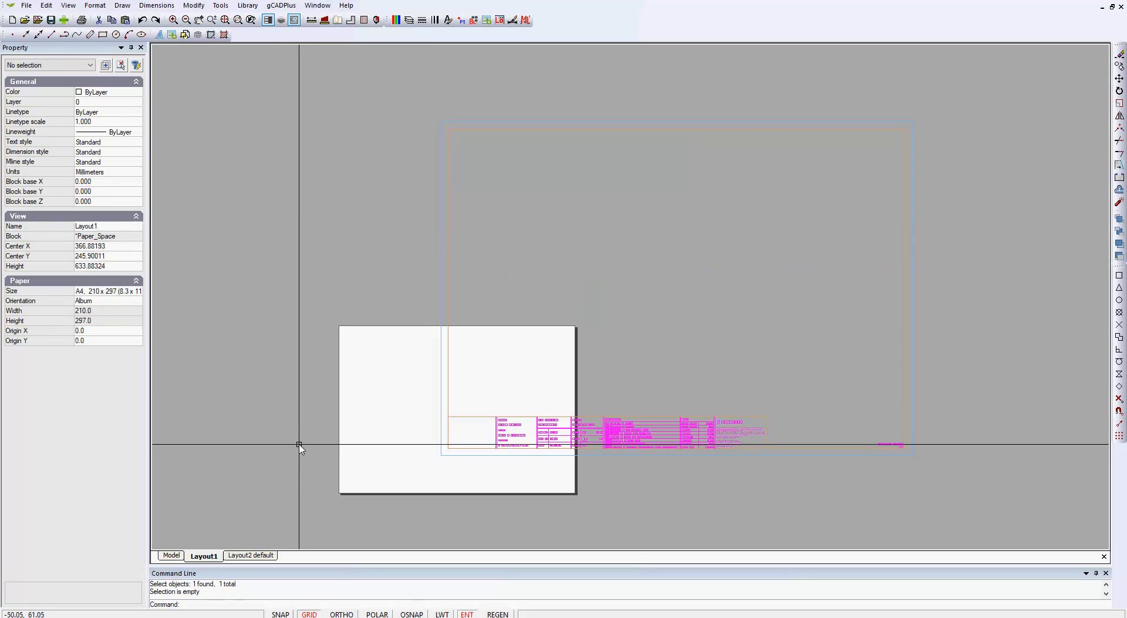
{"action": "right_click", "coordinate": [213, 558]}
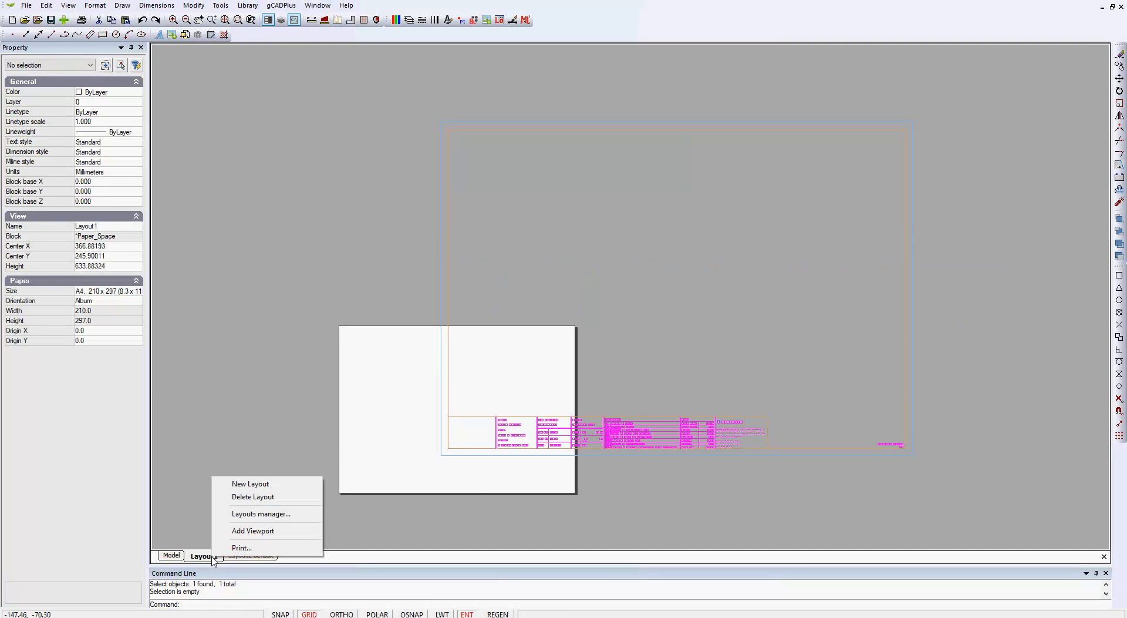
{"action": "left_click", "coordinate": [274, 514]}
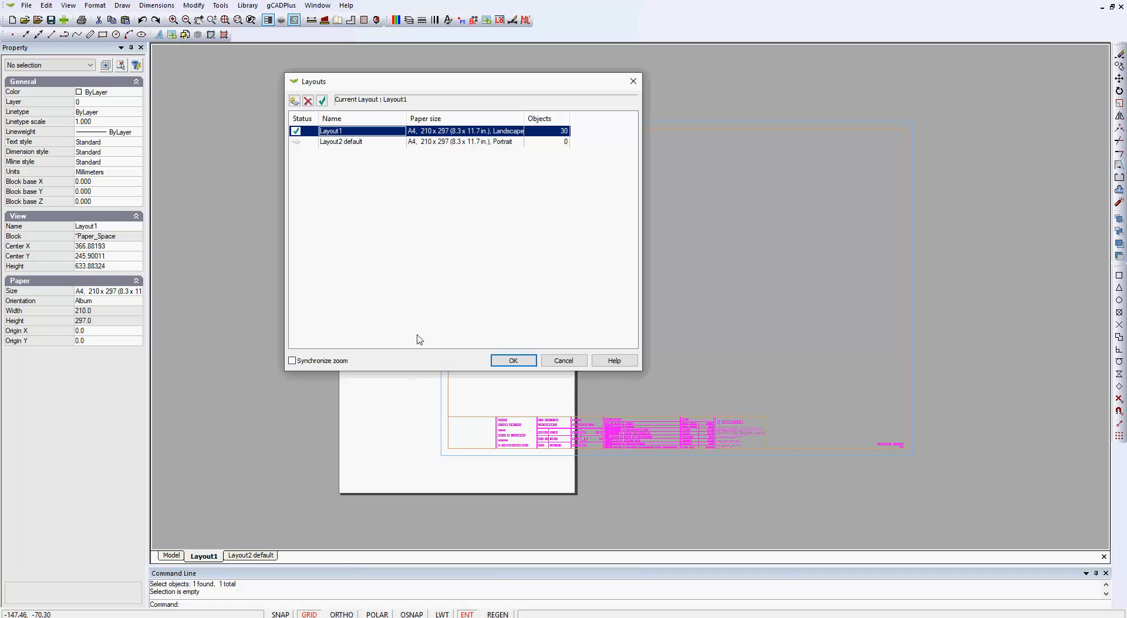
{"action": "double_click", "coordinate": [506, 134]}
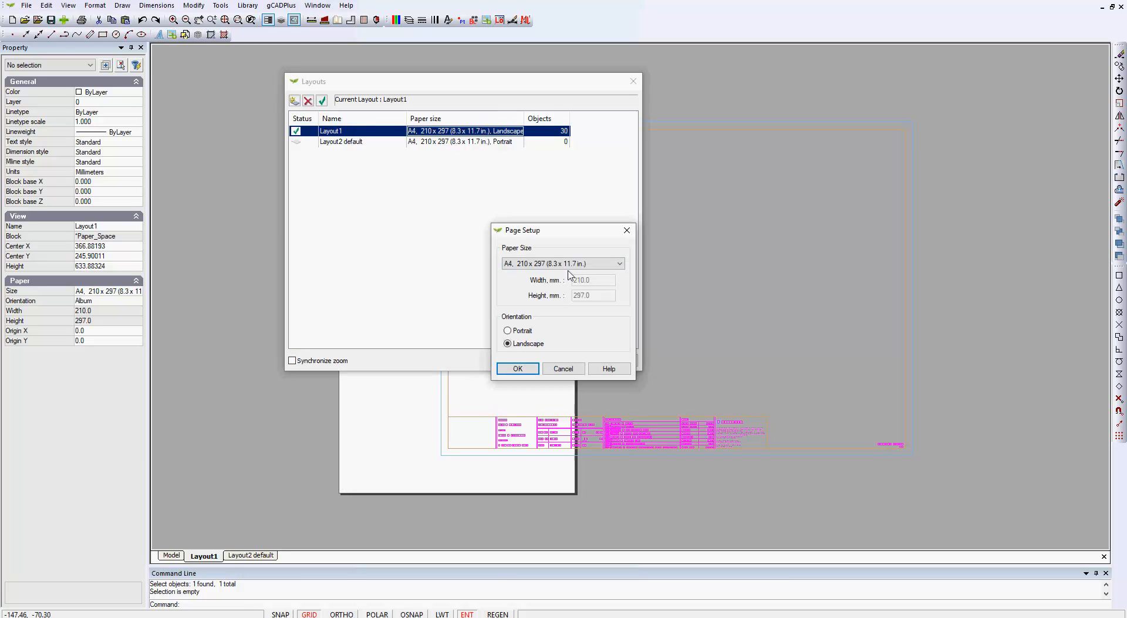
{"action": "left_click", "coordinate": [622, 269]}
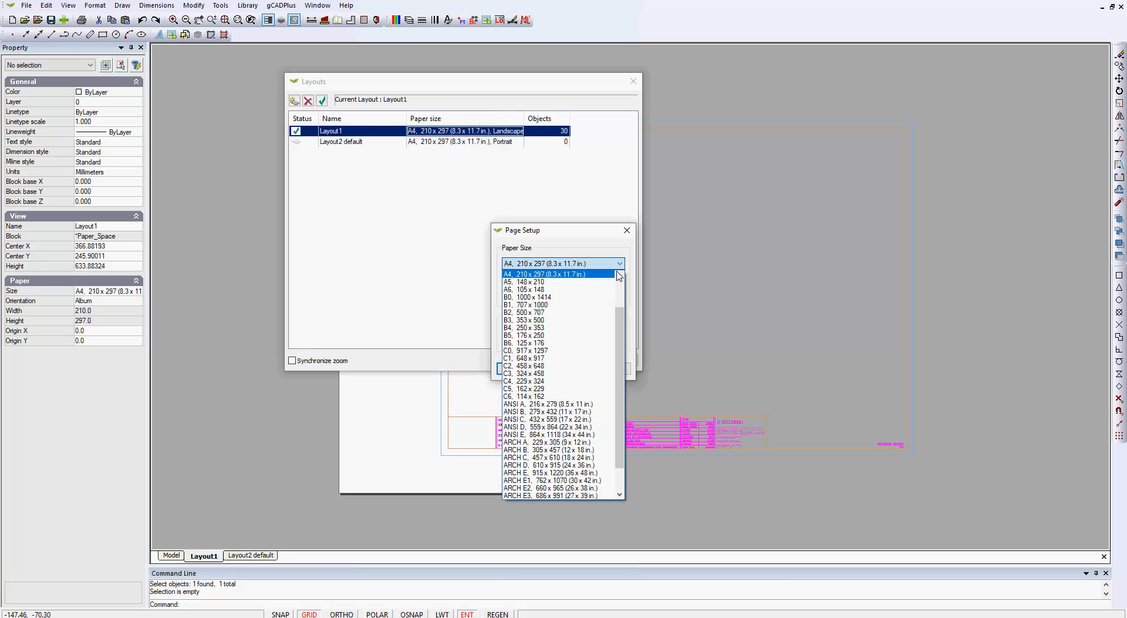
{"action": "scroll", "coordinate": [623, 305], "scroll_direction": "up", "scroll_amount": 1}
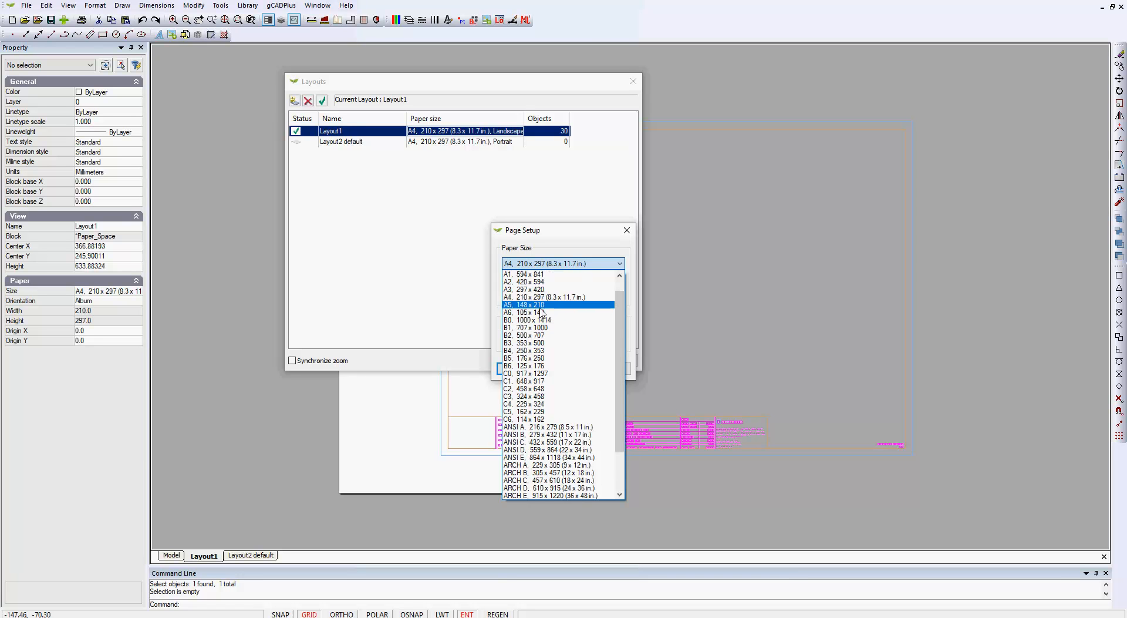
{"action": "left_click", "coordinate": [534, 284]}
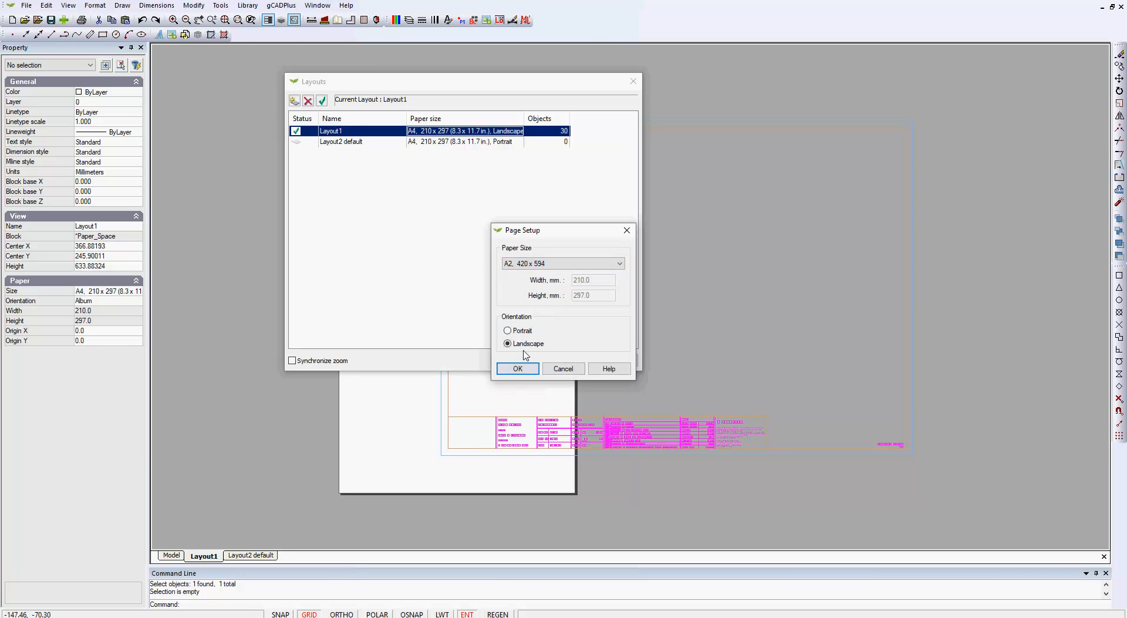
{"action": "left_click", "coordinate": [517, 368]}
{"action": "left_click", "coordinate": [515, 361]}
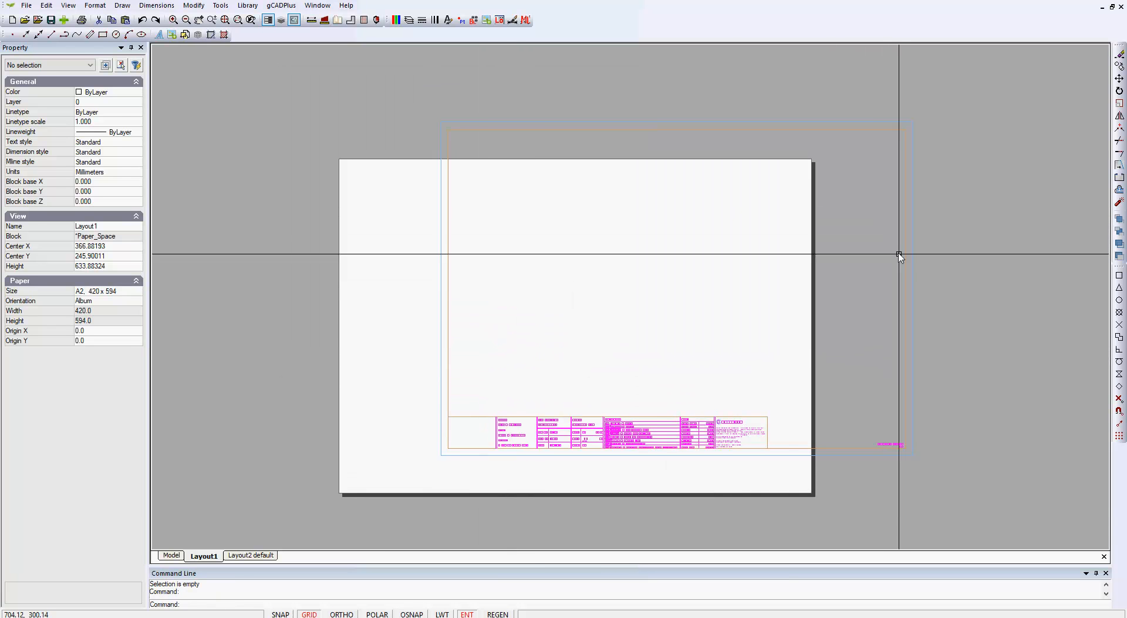
Set the title block's insertion position to X 0 and Y 0, and check its corner against the sheet corner
{"action": "left_click", "coordinate": [907, 268]}
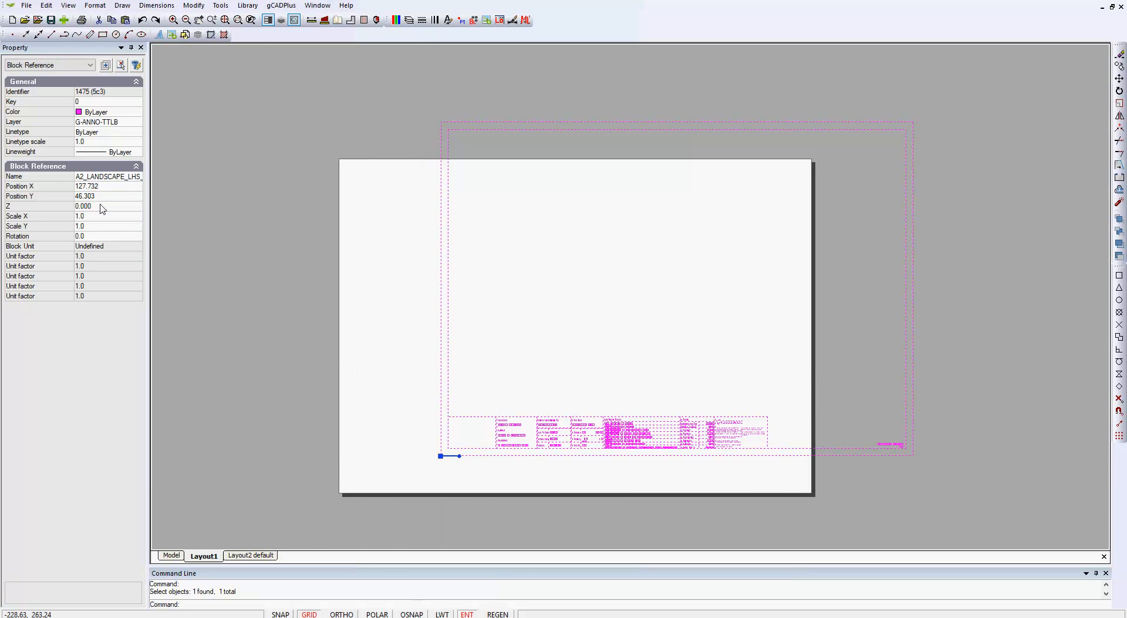
{"action": "left_click", "coordinate": [106, 186]}
{"action": "type", "text": "0"}
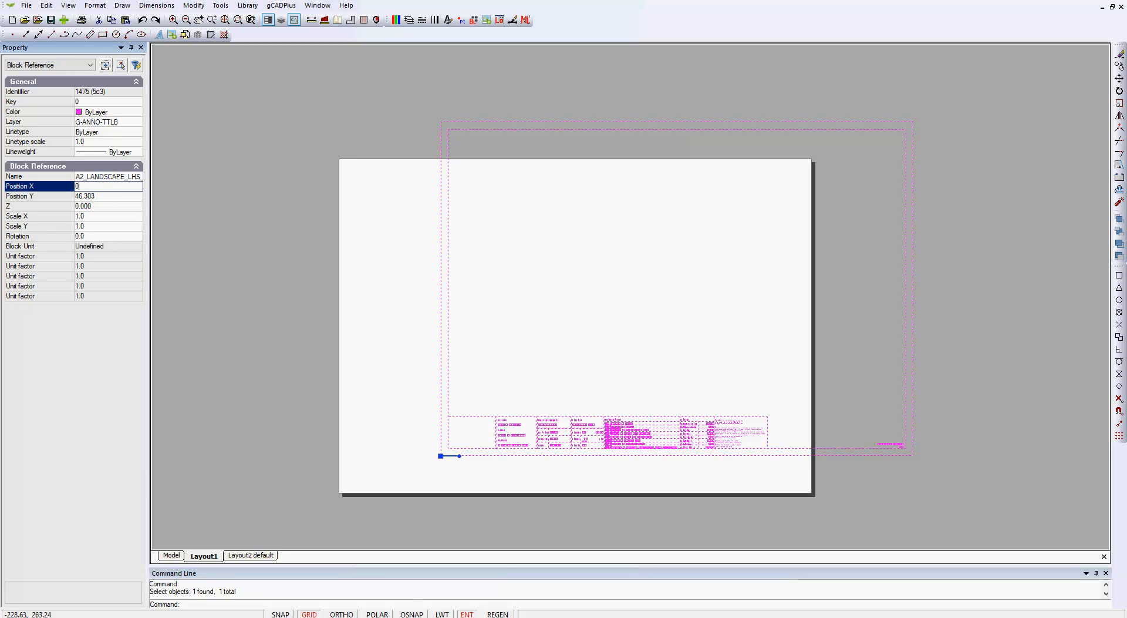
{"action": "left_click", "coordinate": [105, 195]}
{"action": "type", "text": "0"}
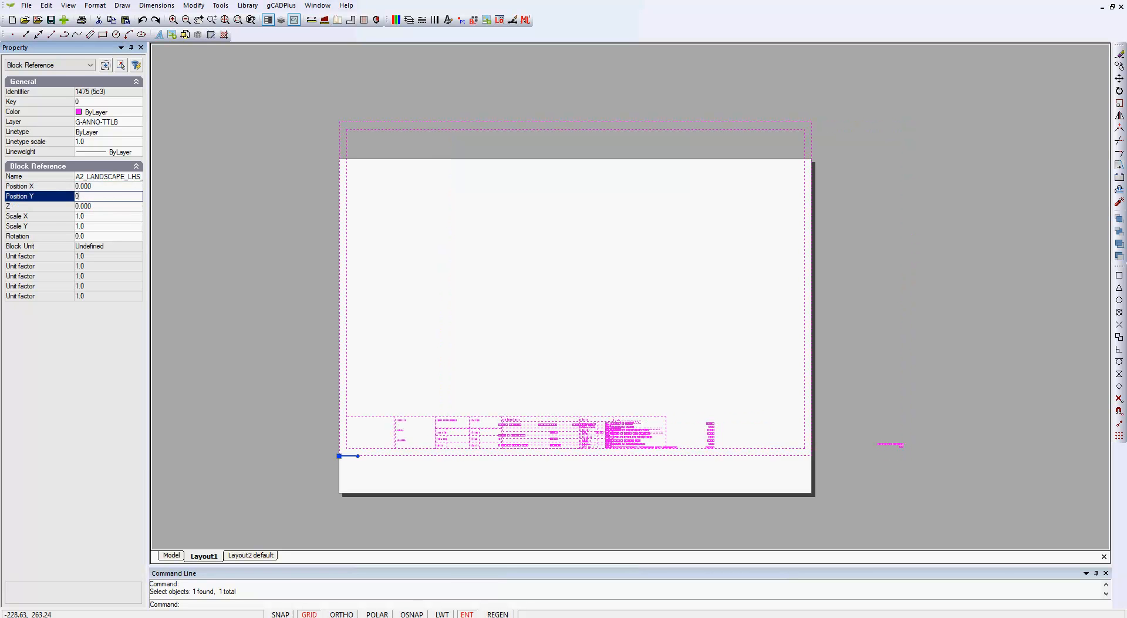
{"action": "key", "text": "Return"}
{"action": "left_click", "coordinate": [115, 237]}
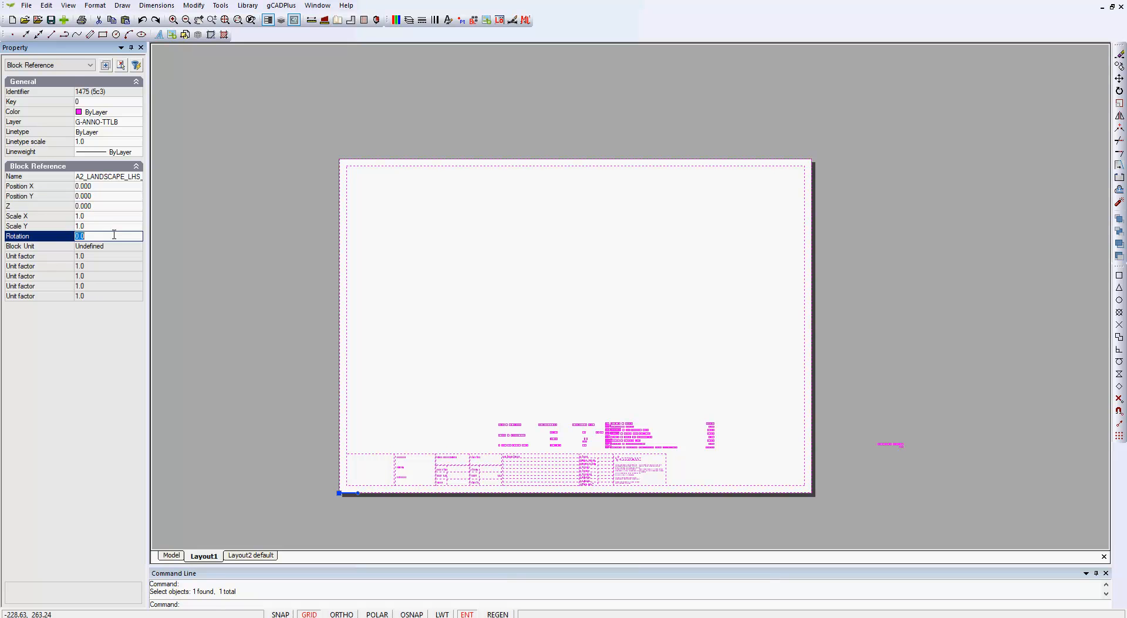
{"action": "key", "text": "Escape"}
{"action": "scroll", "coordinate": [378, 485], "scroll_direction": "up", "scroll_amount": 3}
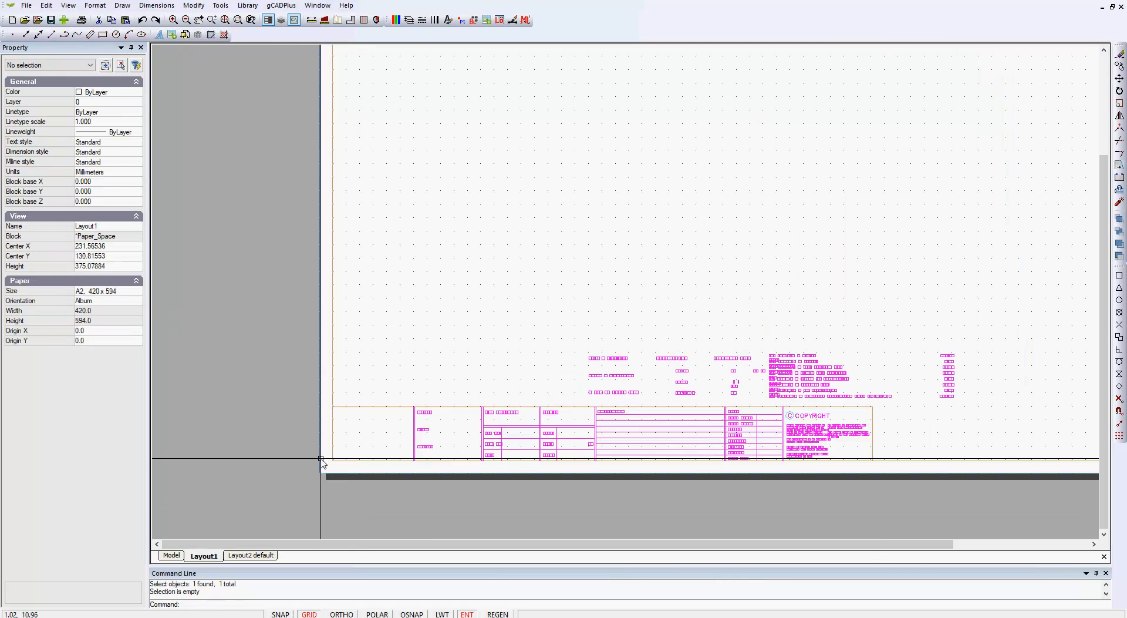
{"action": "left_click", "coordinate": [318, 464]}
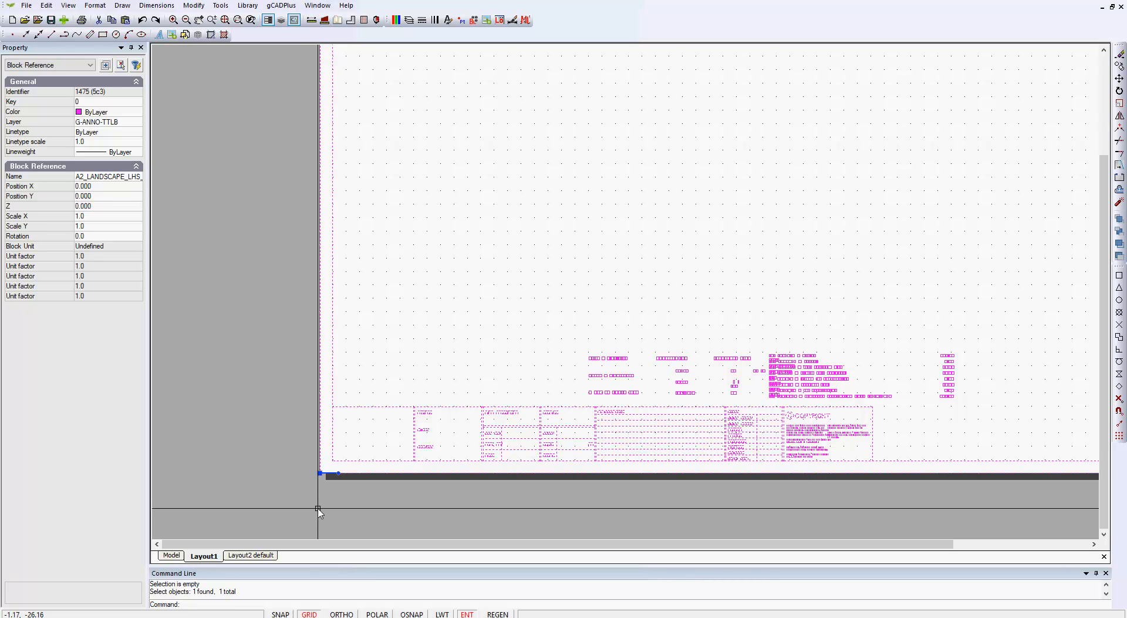
{"action": "key", "text": "Escape"}
{"action": "scroll", "coordinate": [322, 487], "scroll_direction": "up", "scroll_amount": 2}
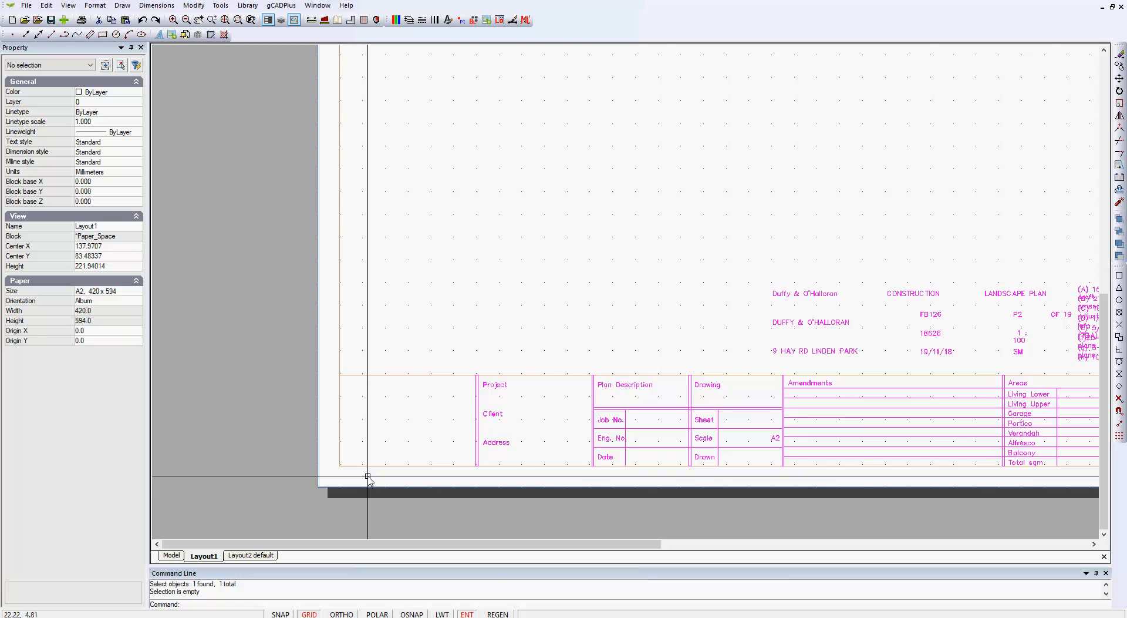
{"action": "scroll", "coordinate": [317, 469], "scroll_direction": "down", "scroll_amount": 4}
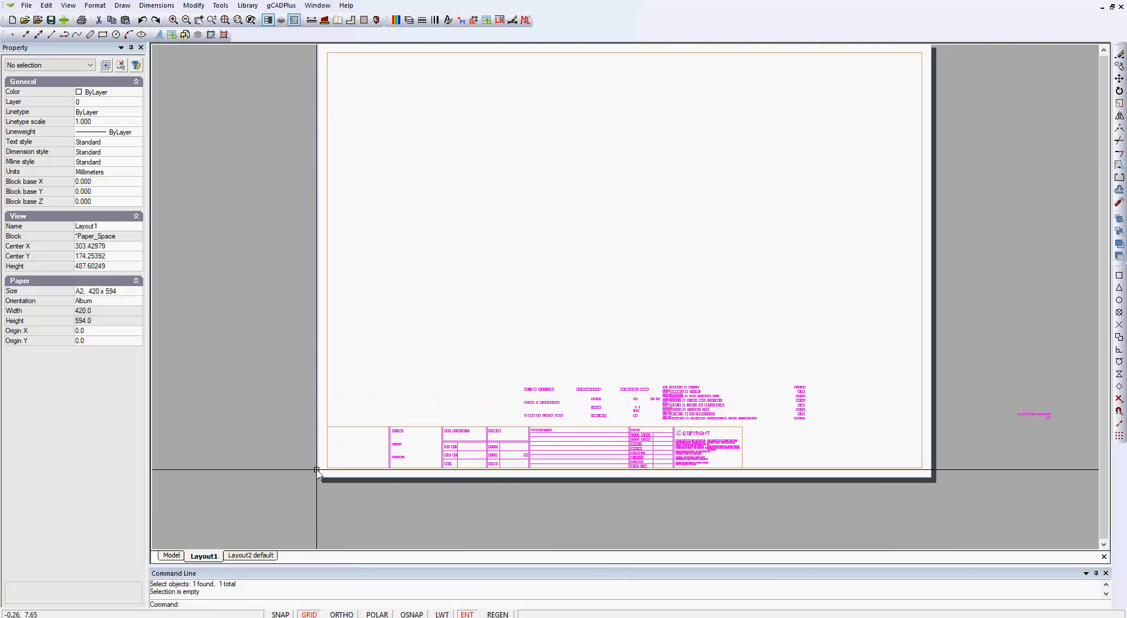
Delete the date and time text lying outside the A2 sheet and turn off the grid display
{"action": "left_click", "coordinate": [1043, 415]}
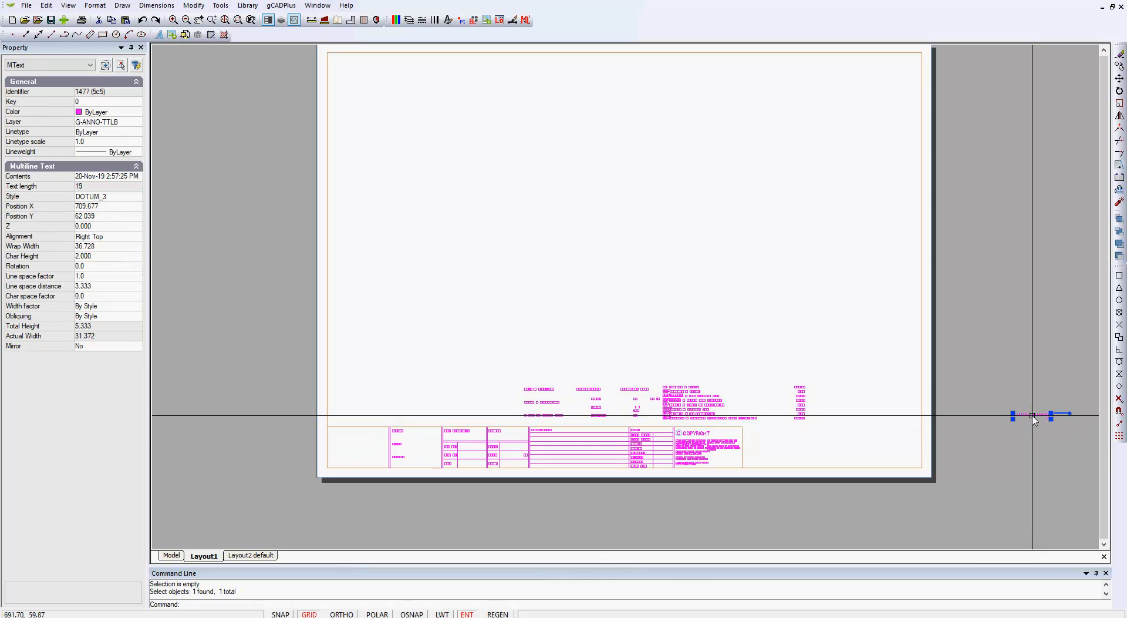
{"action": "key", "text": "Delete"}
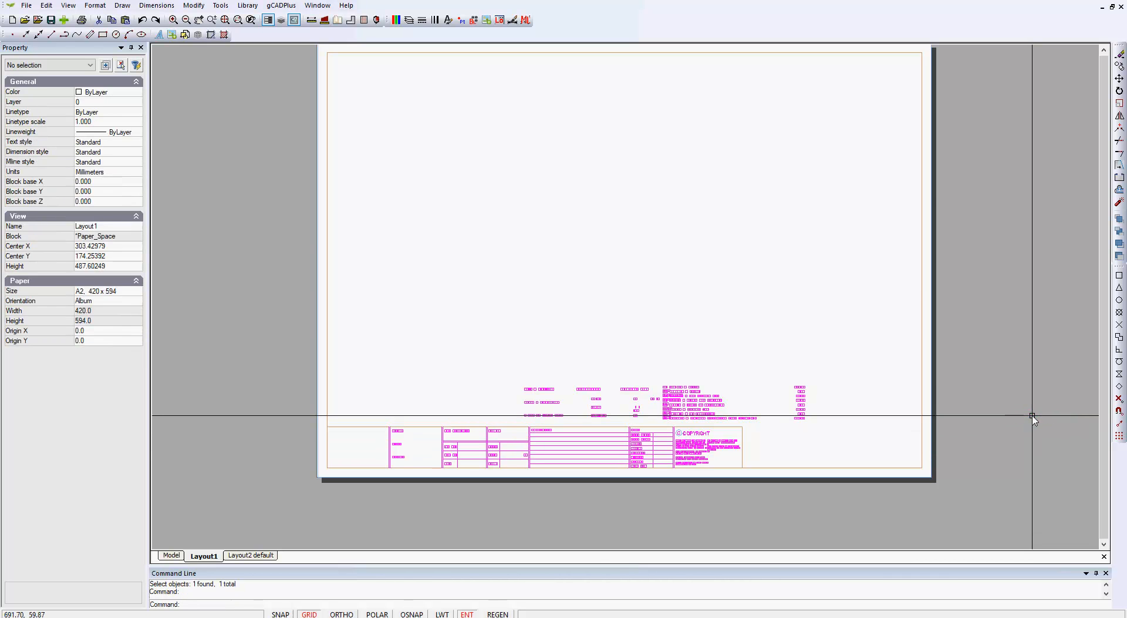
{"action": "right_click", "coordinate": [1011, 418]}
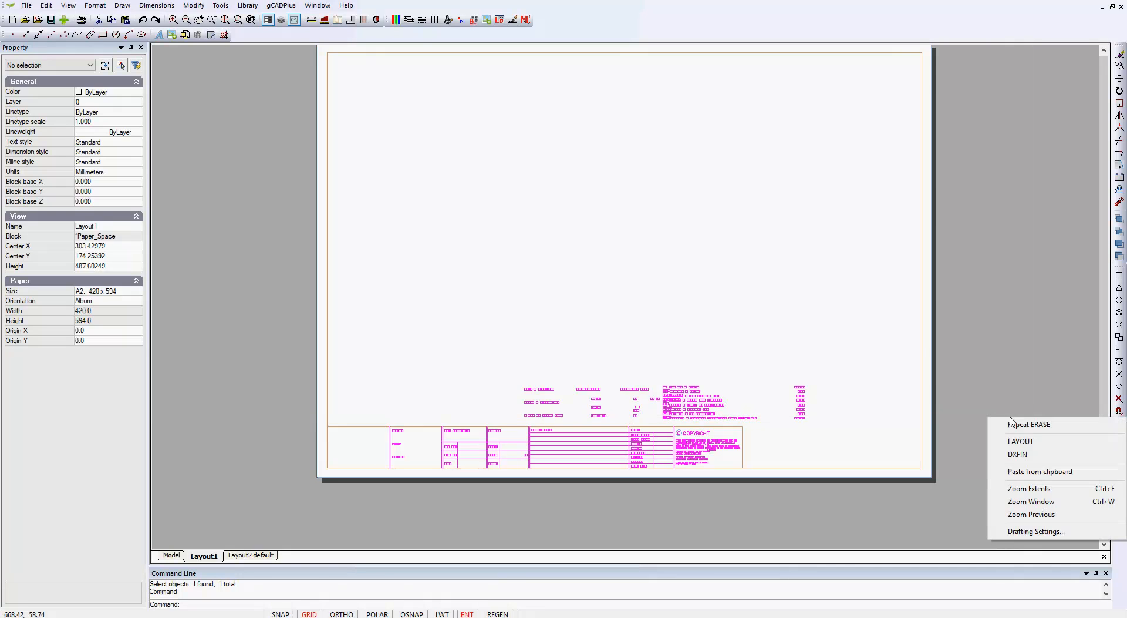
{"action": "left_click", "coordinate": [1042, 488]}
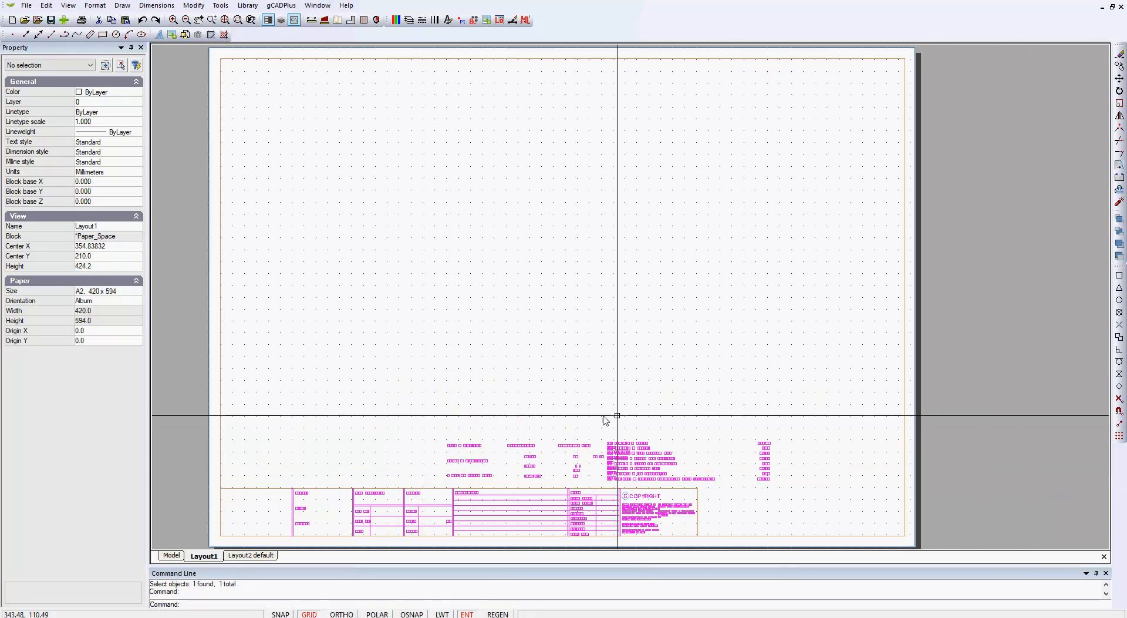
{"action": "left_click", "coordinate": [309, 614]}
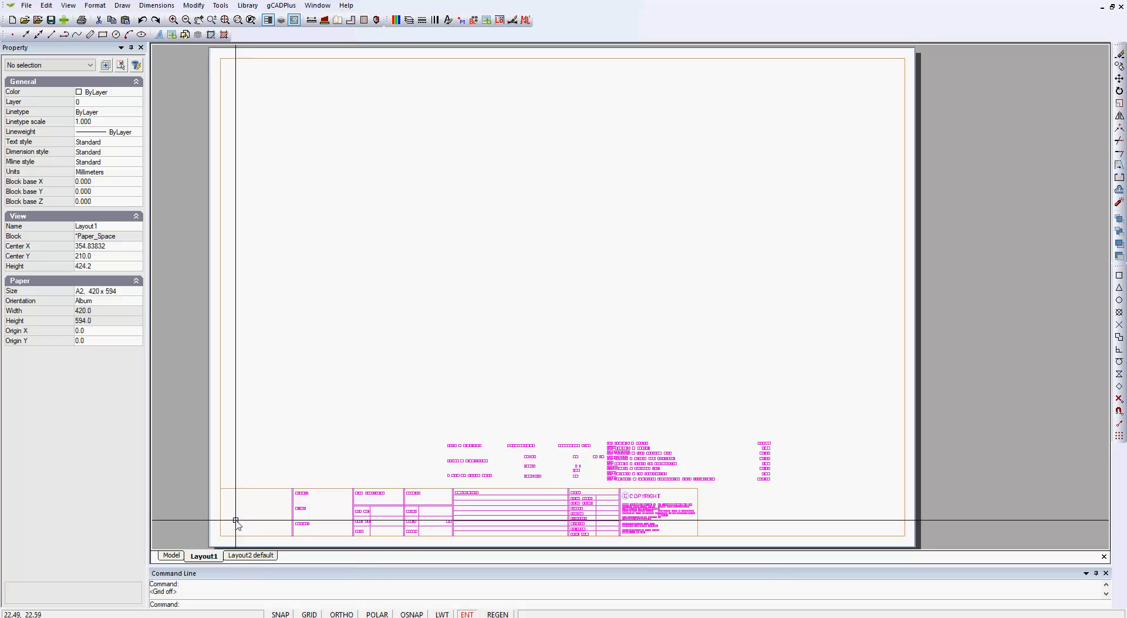
Switch from Layout1 to model space and save the drawing
{"action": "left_click", "coordinate": [175, 556]}
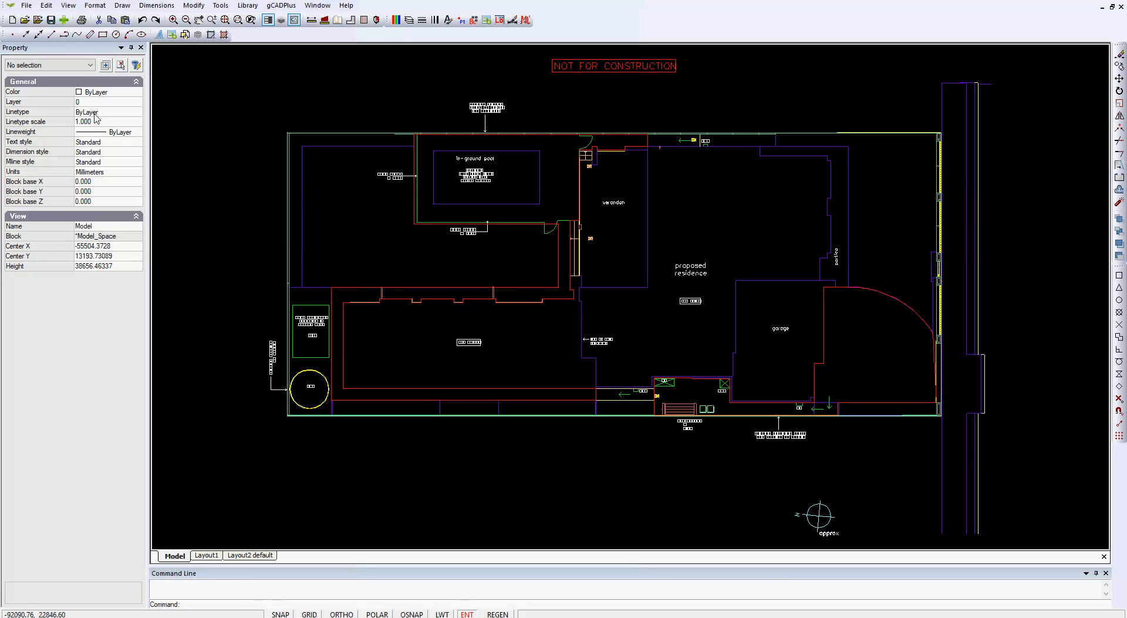
{"action": "left_click", "coordinate": [26, 5]}
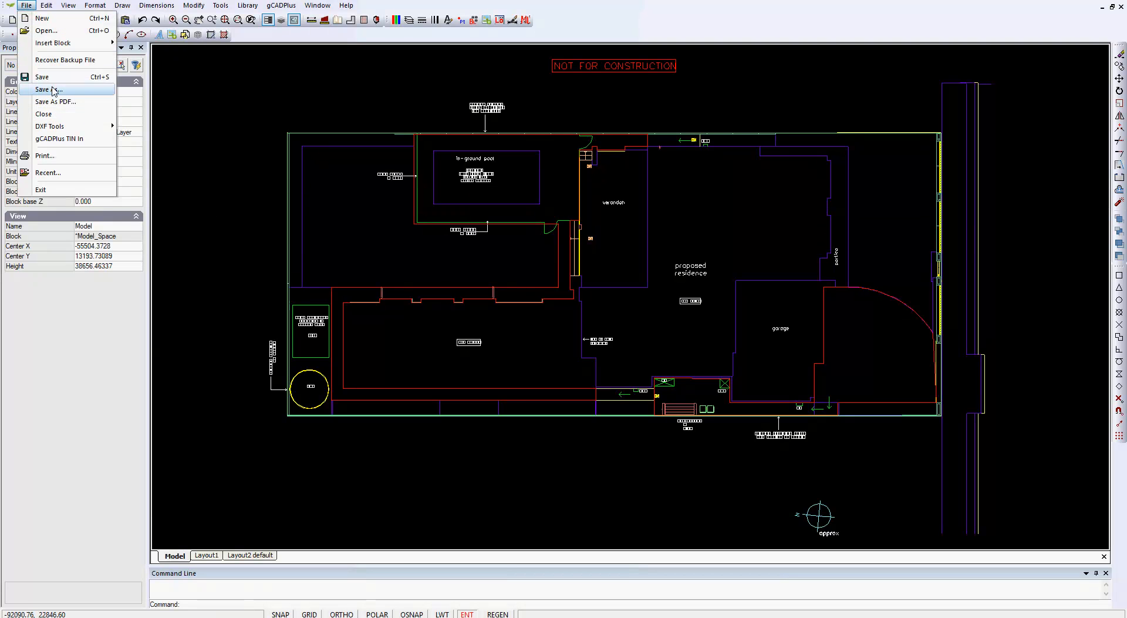
{"action": "left_click", "coordinate": [41, 77]}
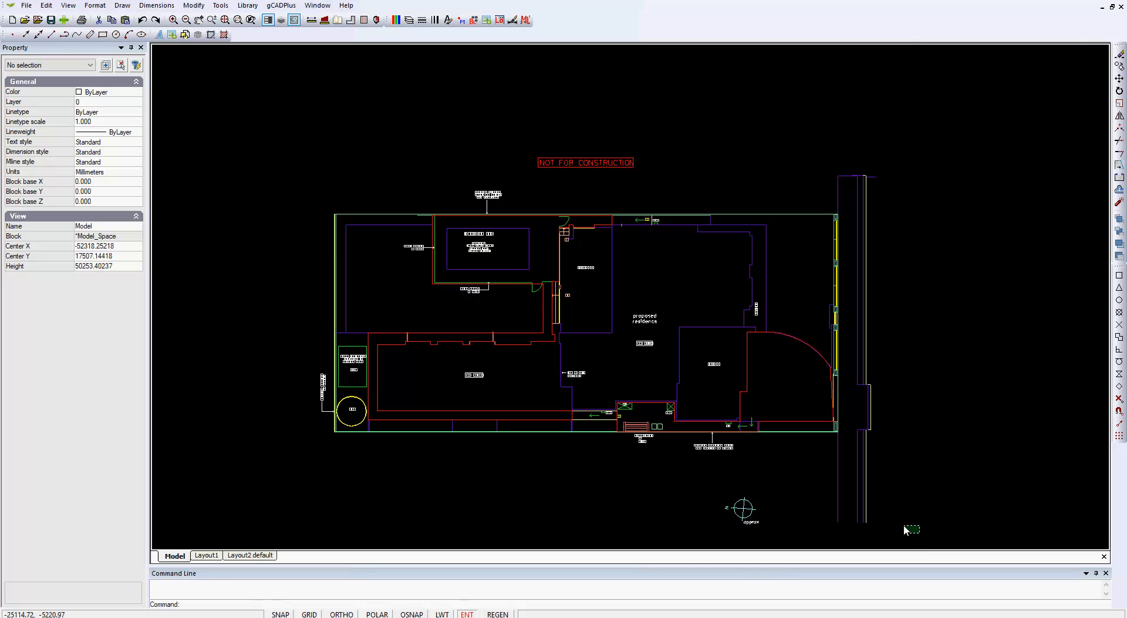
Convert all model-space objects into a block named temp, with its base point on the endpoint of the site's lower-left corner
{"action": "left_click_drag", "start_coordinate": [920, 533], "coordinate": [308, 125]}
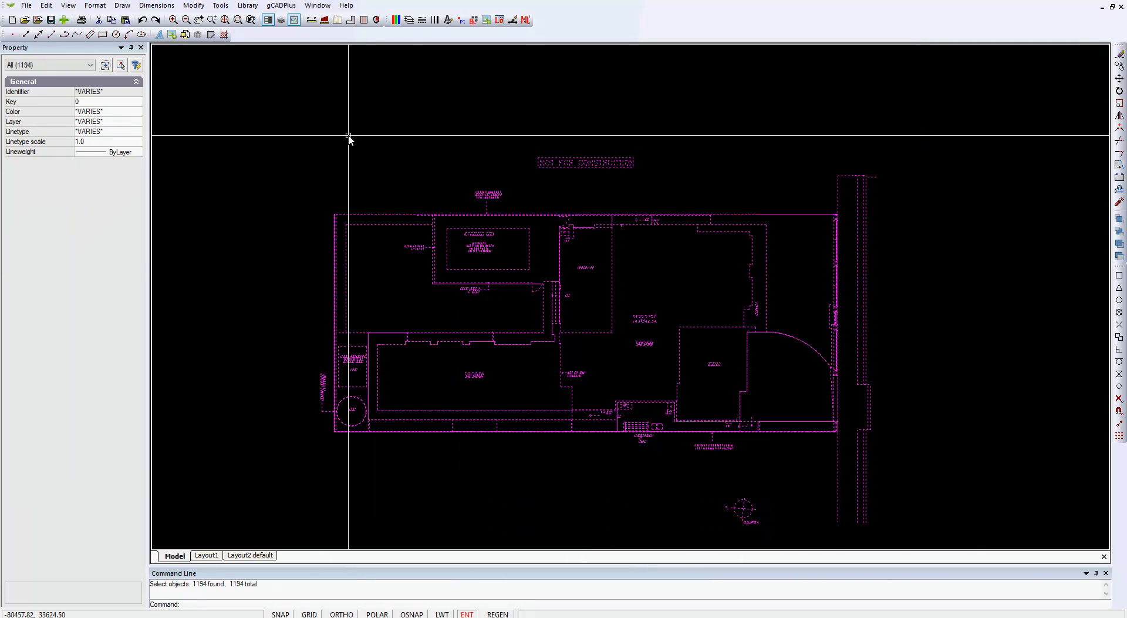
{"action": "right_click", "coordinate": [348, 137]}
{"action": "left_click", "coordinate": [405, 285]}
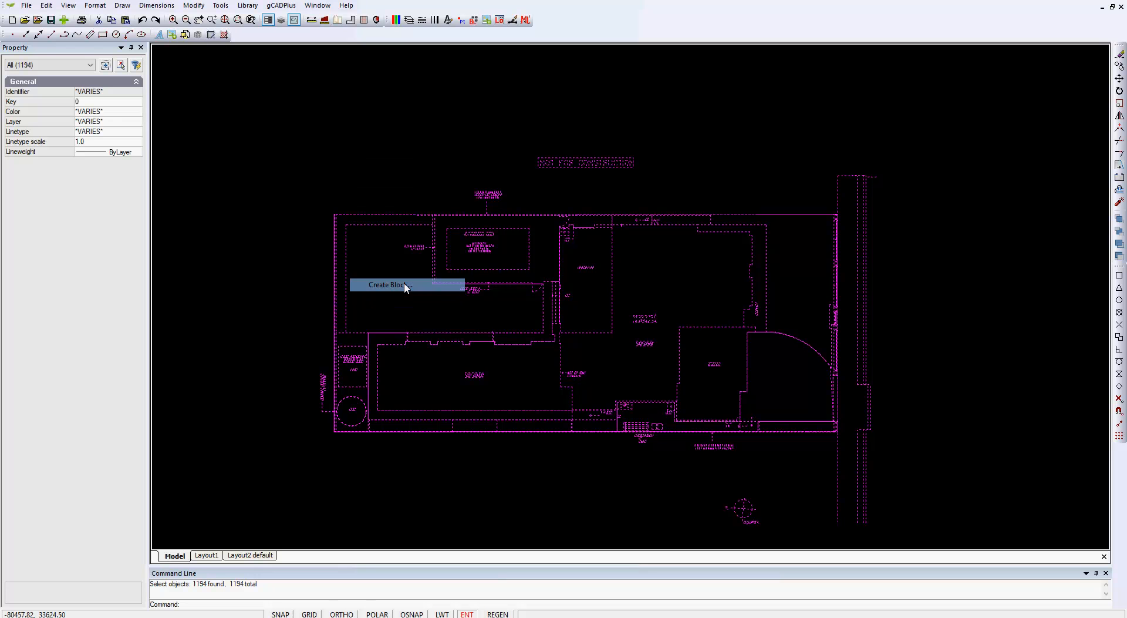
{"action": "type", "text": "temp"}
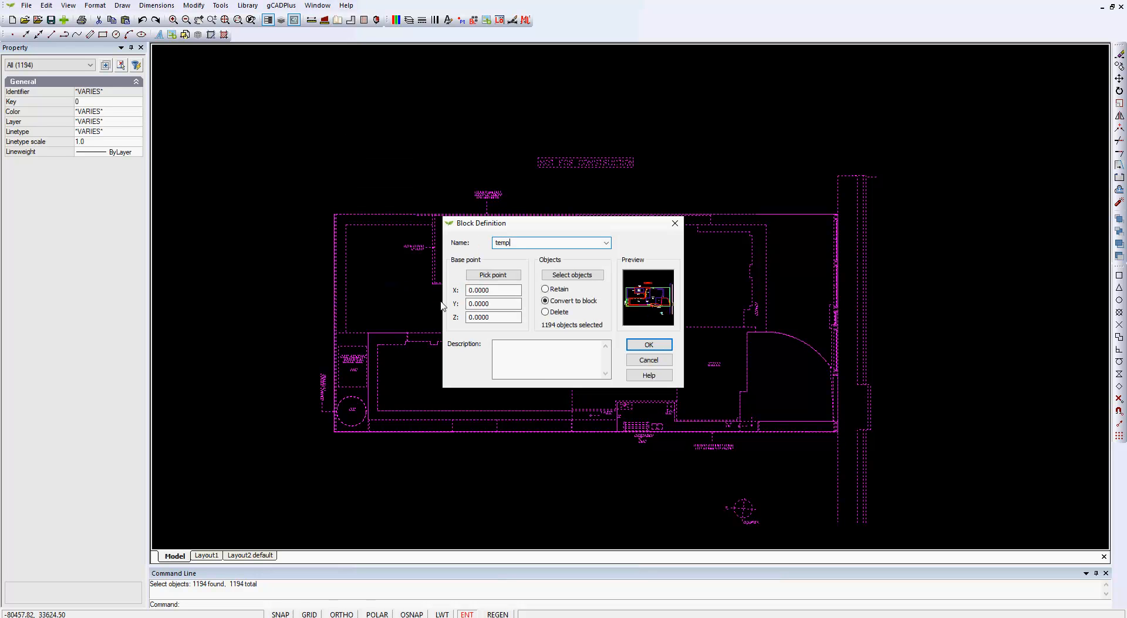
{"action": "left_click", "coordinate": [492, 274]}
{"action": "scroll", "coordinate": [319, 457], "scroll_direction": "up", "scroll_amount": 12}
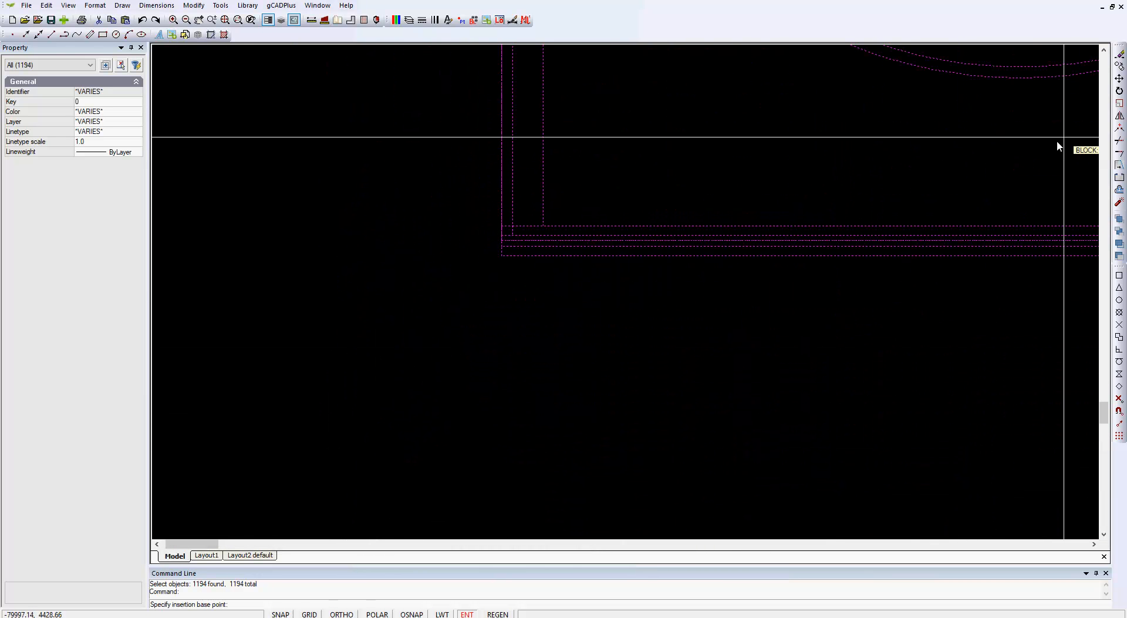
{"action": "left_click", "coordinate": [1119, 274]}
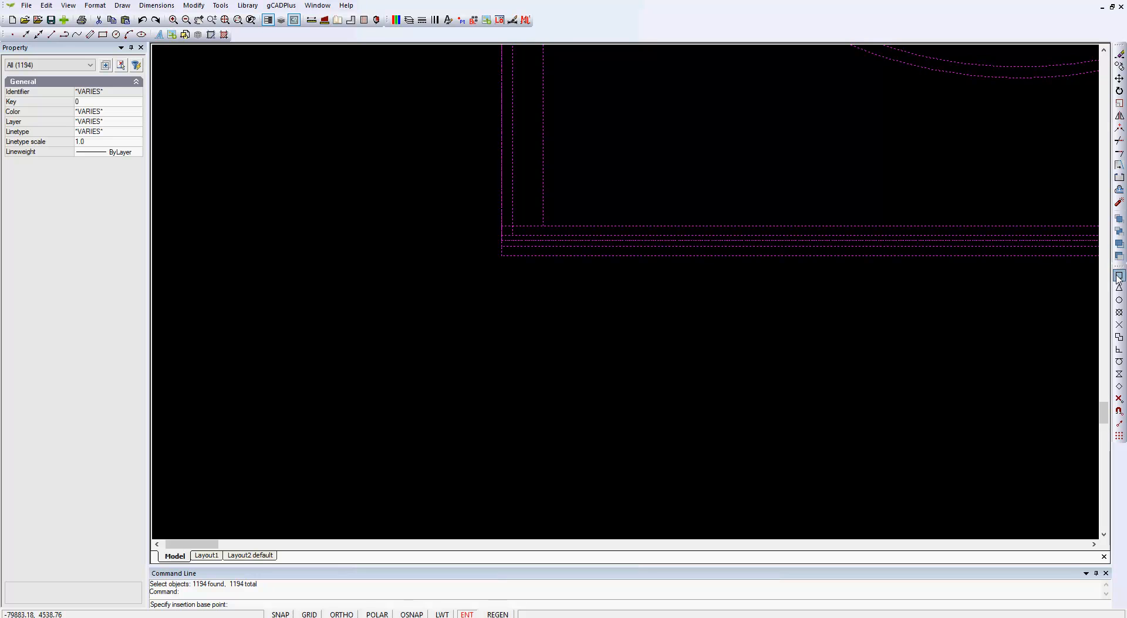
{"action": "left_click", "coordinate": [502, 255]}
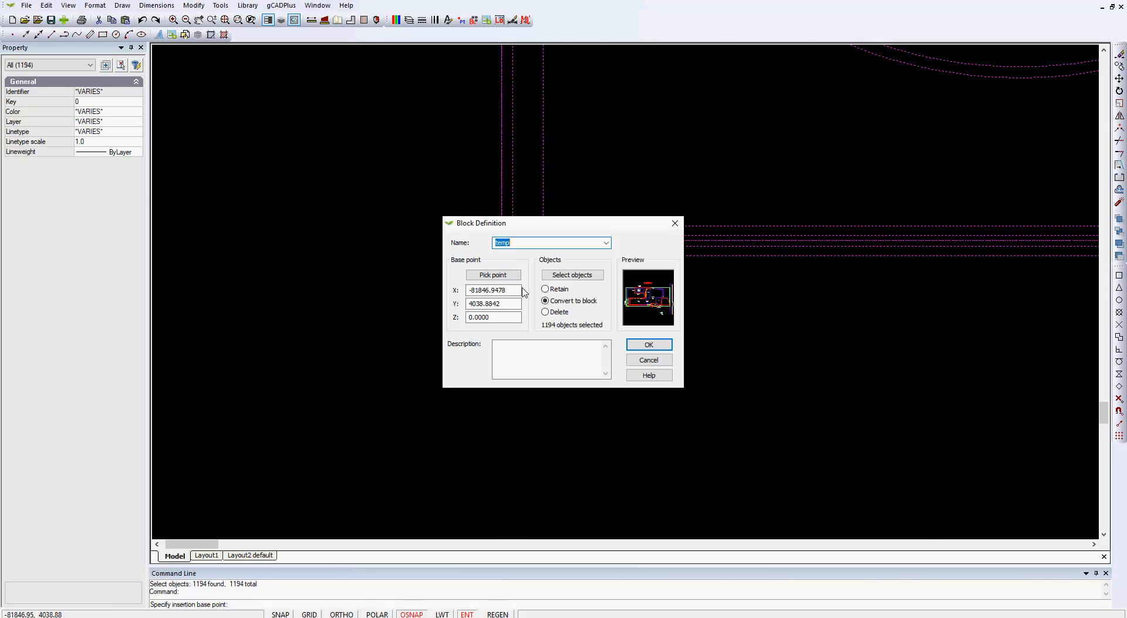
{"action": "left_click", "coordinate": [649, 343]}
{"action": "right_click", "coordinate": [528, 318]}
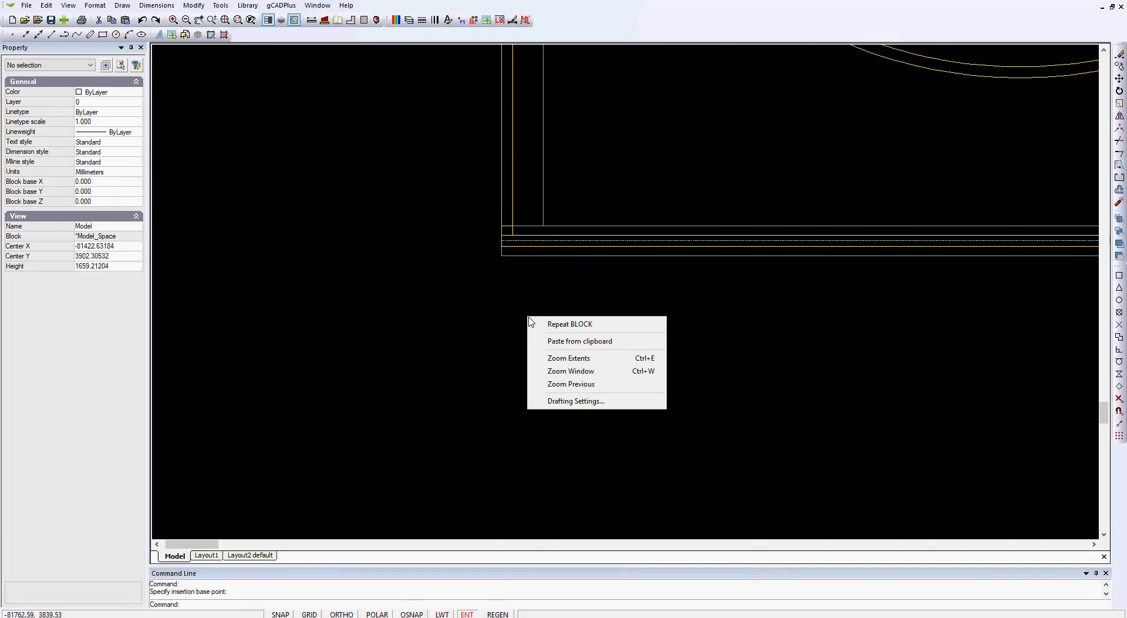
{"action": "left_click", "coordinate": [546, 359]}
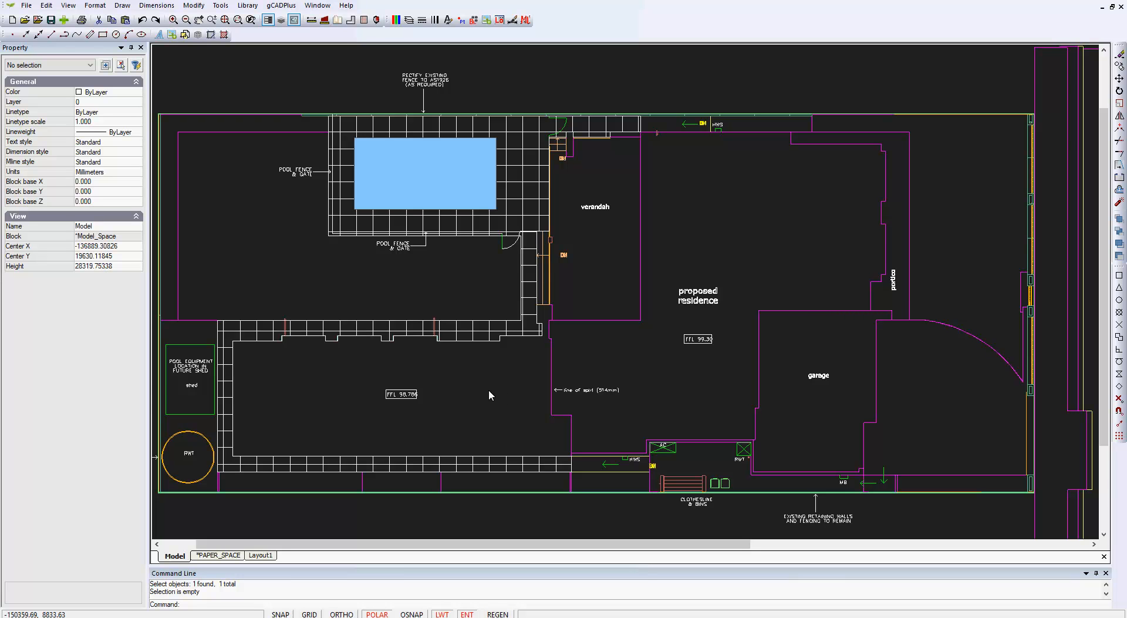
Open the BasePlan block reference in the block editor
{"action": "left_click", "coordinate": [475, 332]}
{"action": "right_click", "coordinate": [475, 332]}
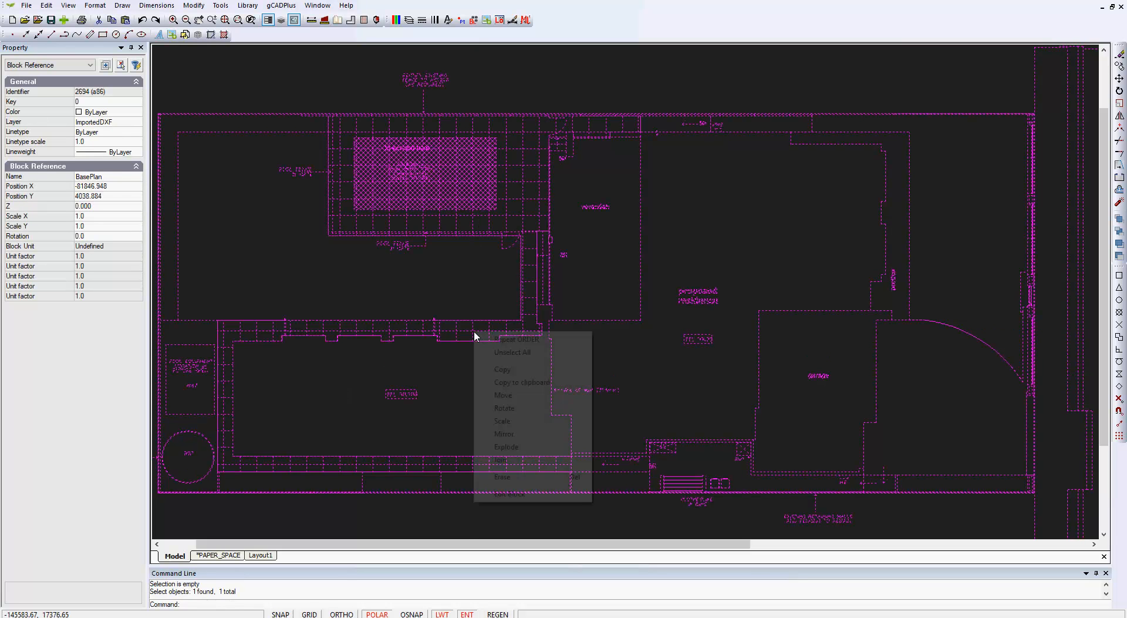
{"action": "left_click", "coordinate": [509, 493]}
{"action": "scroll", "coordinate": [359, 299], "scroll_direction": "up", "scroll_amount": 3}
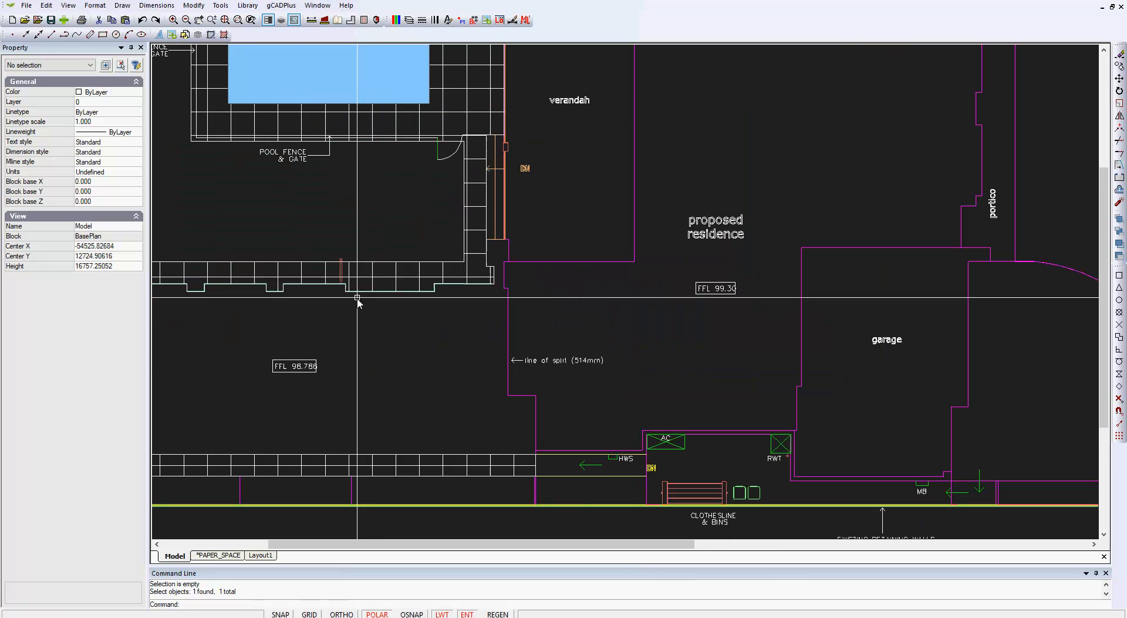
Select the paving hatch around the pool and view the available hatch patterns without changing the pattern
{"action": "left_click", "coordinate": [374, 276]}
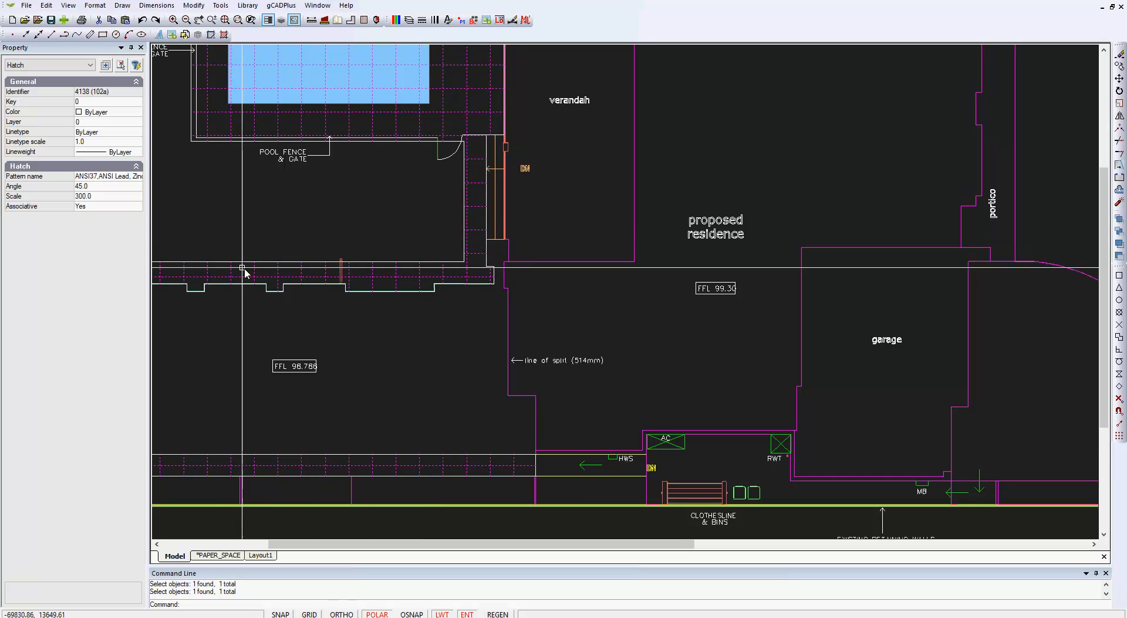
{"action": "left_click", "coordinate": [136, 177]}
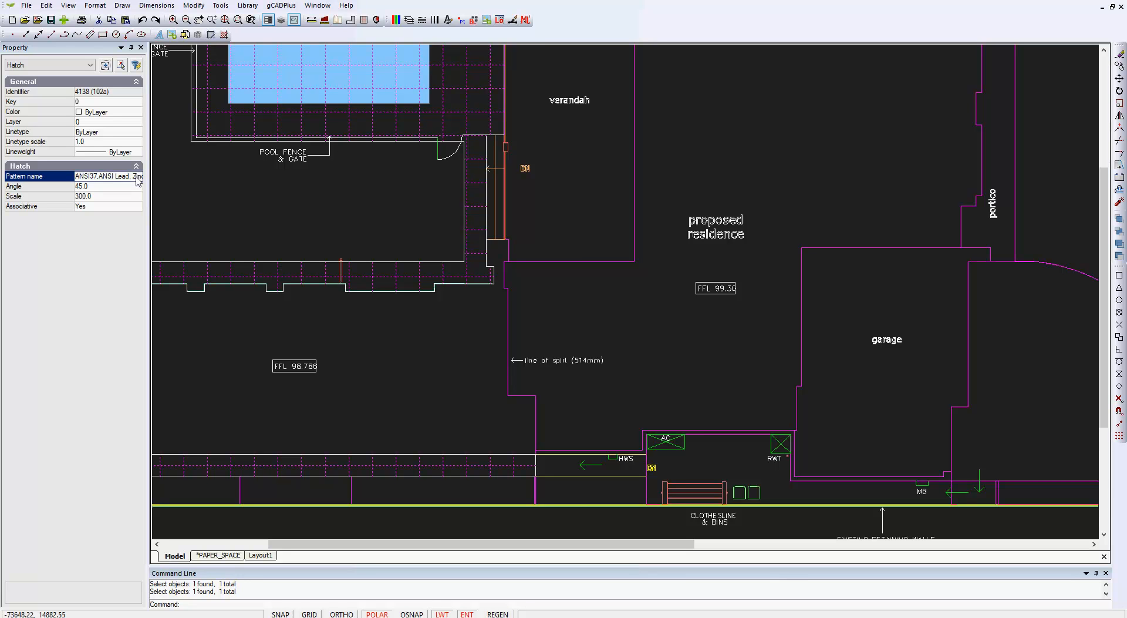
{"action": "left_click", "coordinate": [137, 178]}
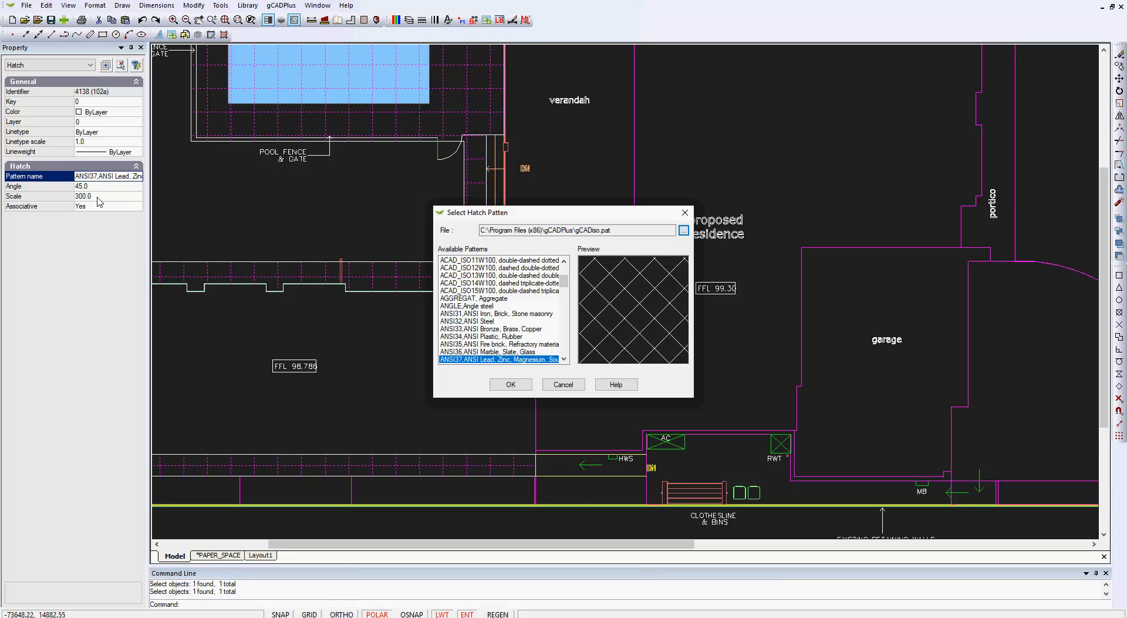
{"action": "left_click", "coordinate": [562, 385]}
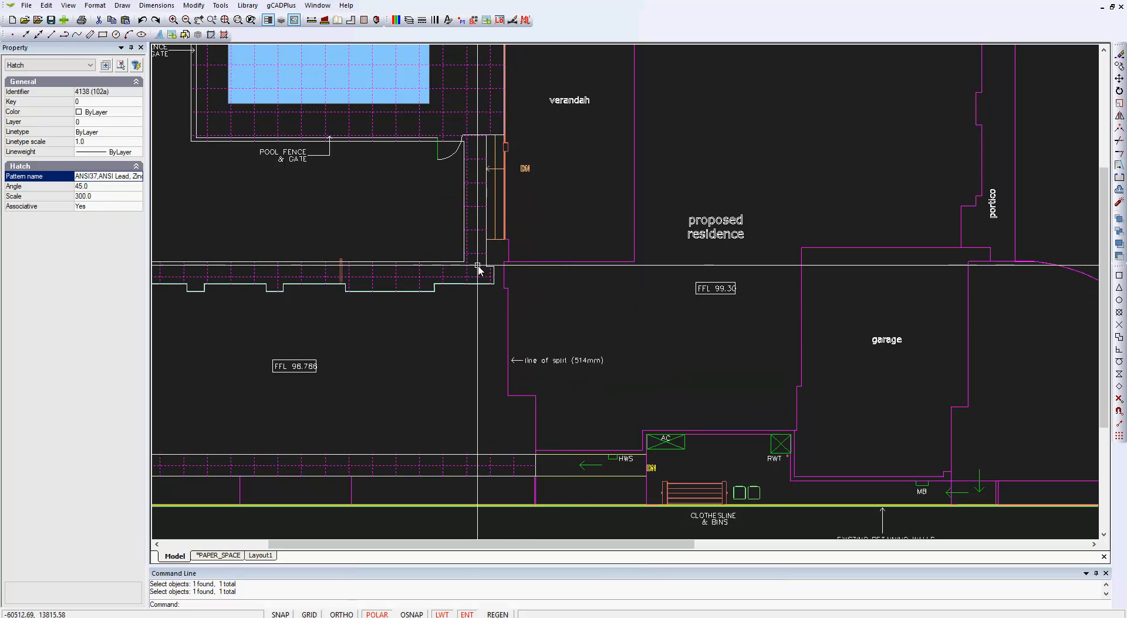
Set the paving hatch's scale to 250 and close the block editor
{"action": "left_click", "coordinate": [100, 197]}
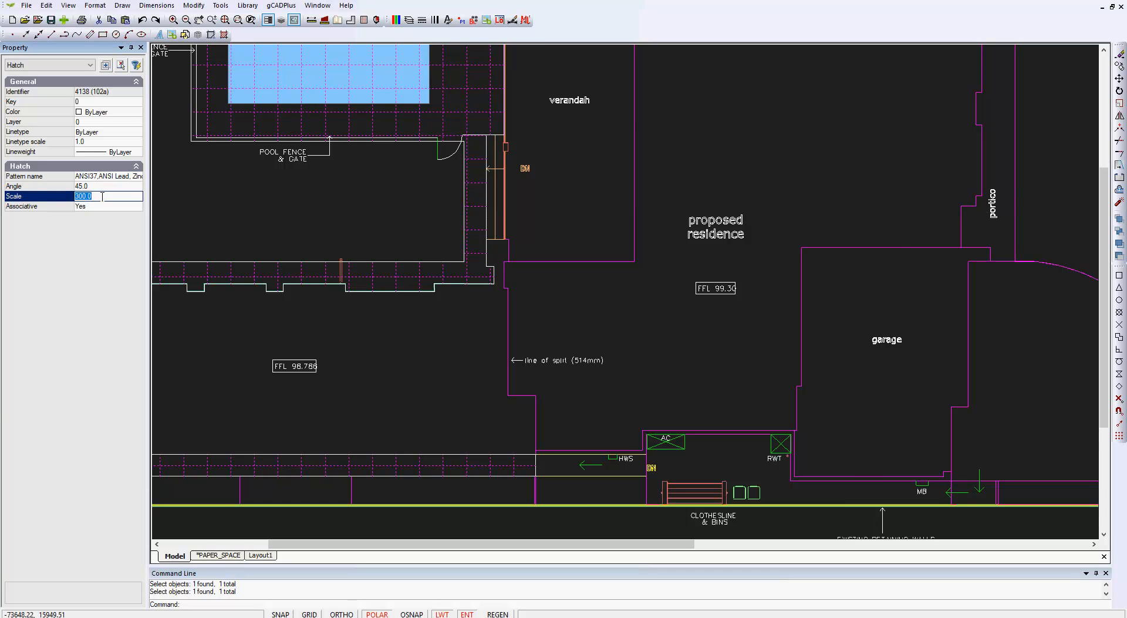
{"action": "type", "text": "250"}
{"action": "key", "text": "Return"}
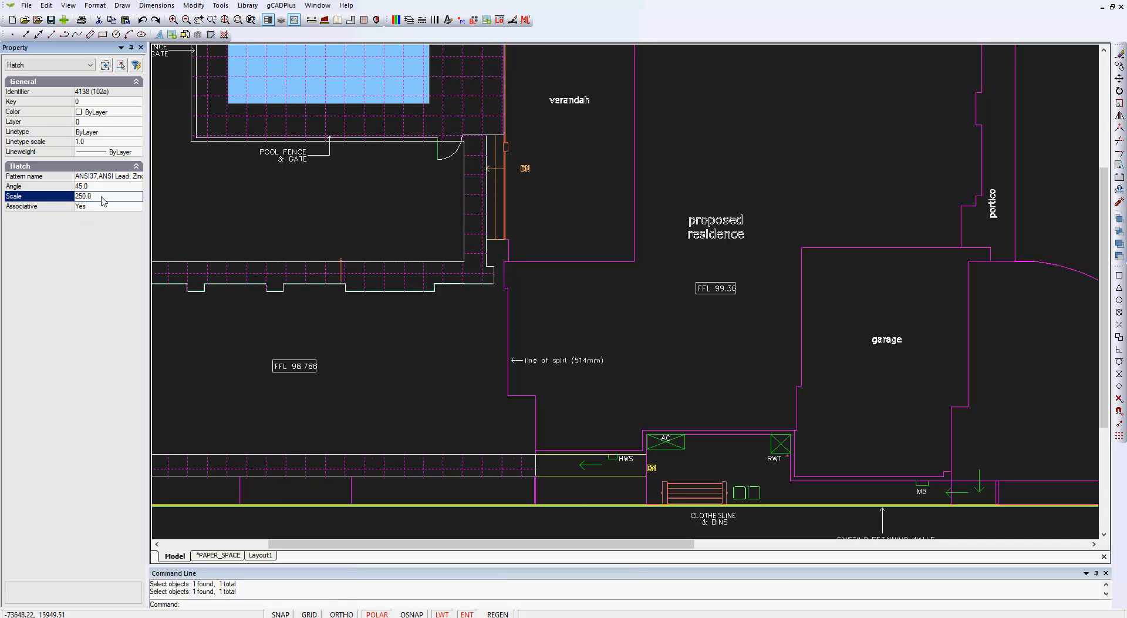
{"action": "right_click", "coordinate": [459, 322]}
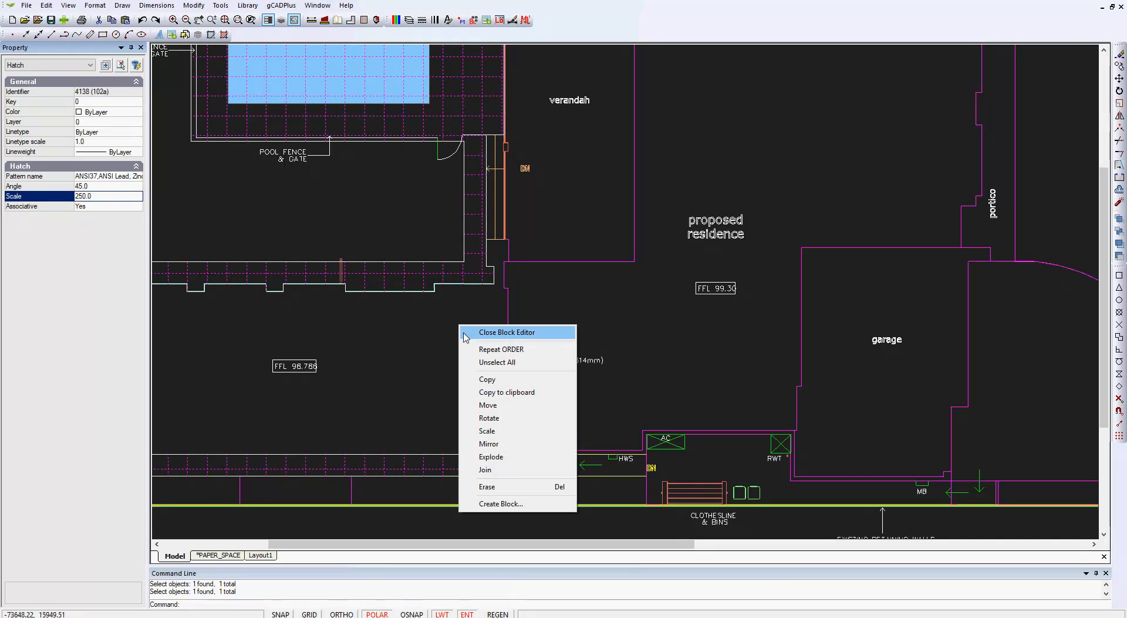
{"action": "left_click", "coordinate": [486, 334]}
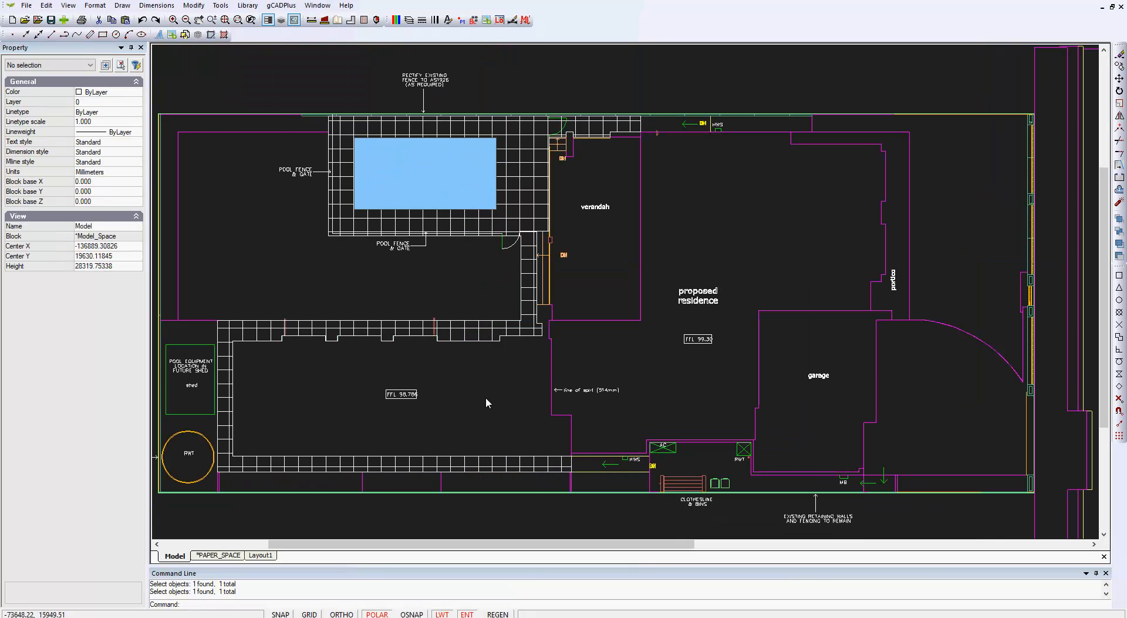
{"action": "scroll", "coordinate": [442, 382], "scroll_direction": "up", "scroll_amount": 1}
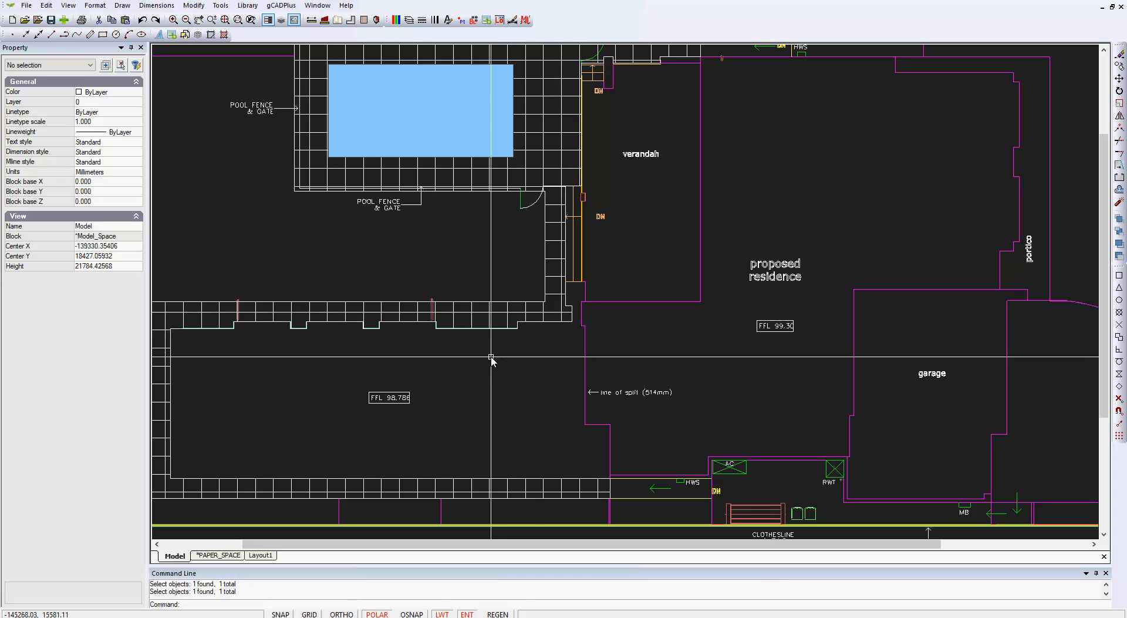
Select the BasePlan block reference and open it for editing in the block editor
{"action": "left_click", "coordinate": [534, 322]}
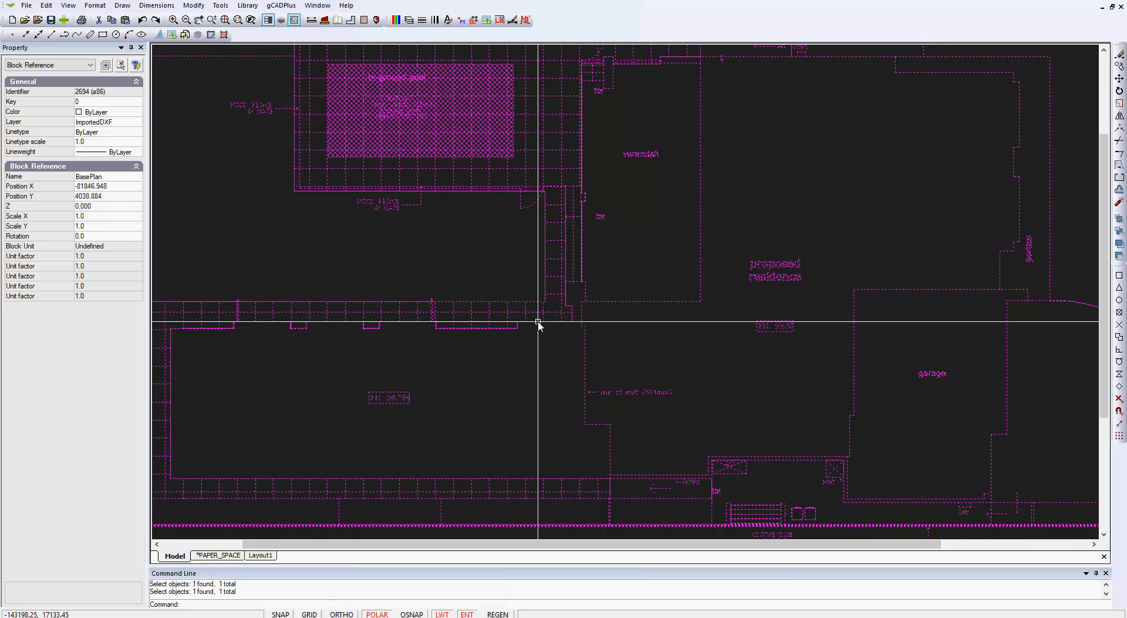
{"action": "scroll", "coordinate": [523, 321], "scroll_direction": "down", "scroll_amount": 3}
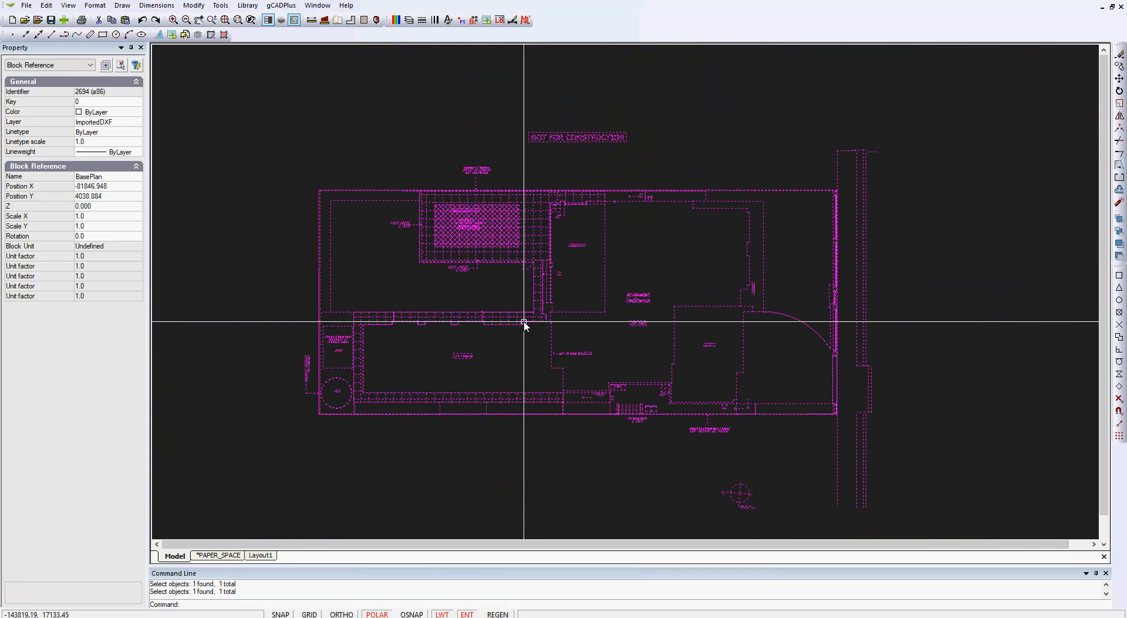
{"action": "right_click", "coordinate": [525, 322]}
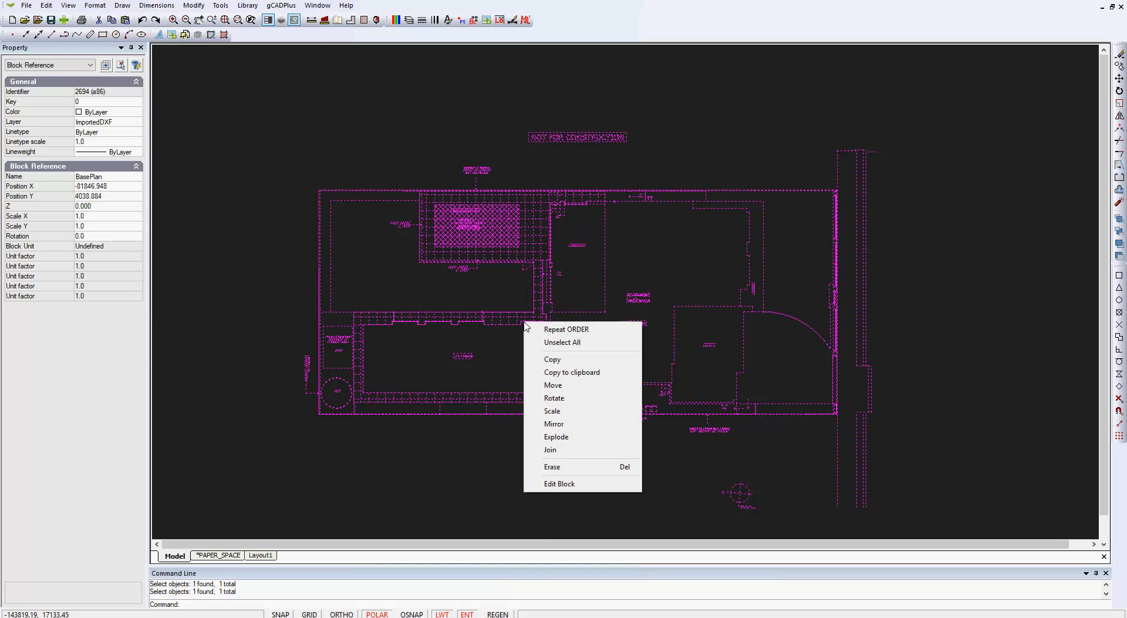
{"action": "left_click", "coordinate": [565, 482]}
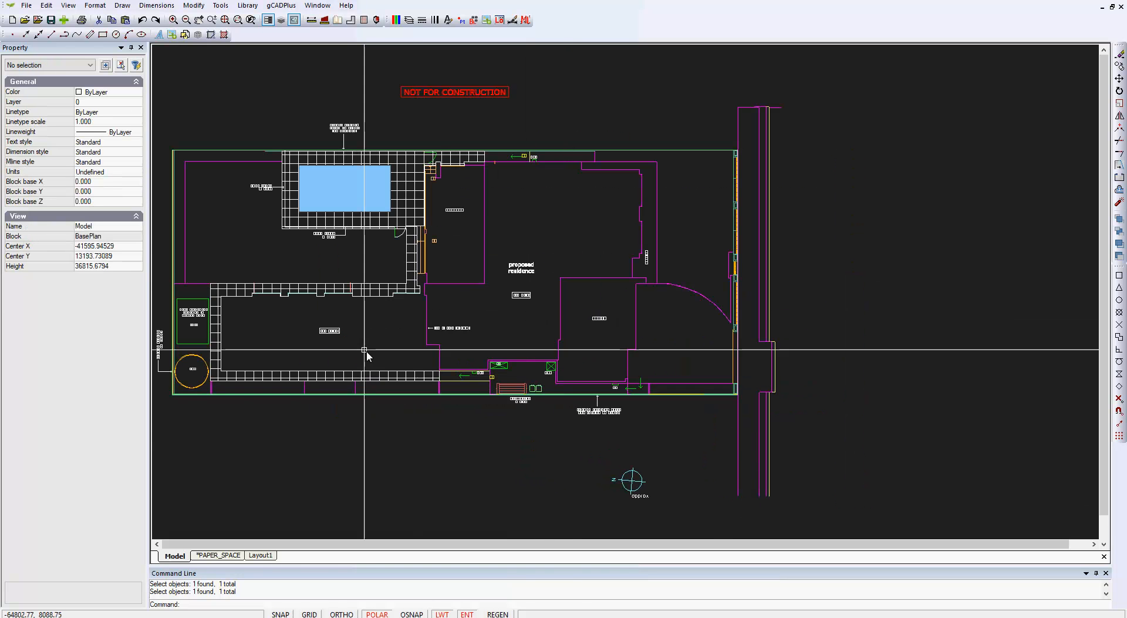
Select the closed polyline outlining the paving in the BasePlan block and examine its vertices and properties
{"action": "scroll", "coordinate": [433, 306], "scroll_direction": "up", "scroll_amount": 5}
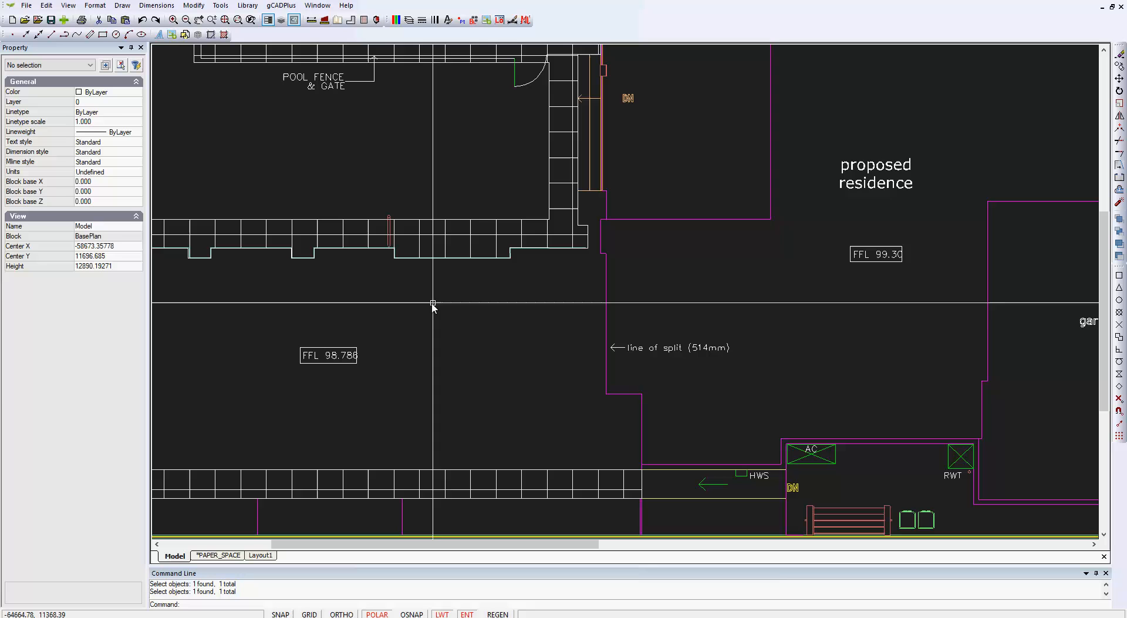
{"action": "left_click", "coordinate": [434, 258]}
{"action": "scroll", "coordinate": [535, 334], "scroll_direction": "down", "scroll_amount": 2}
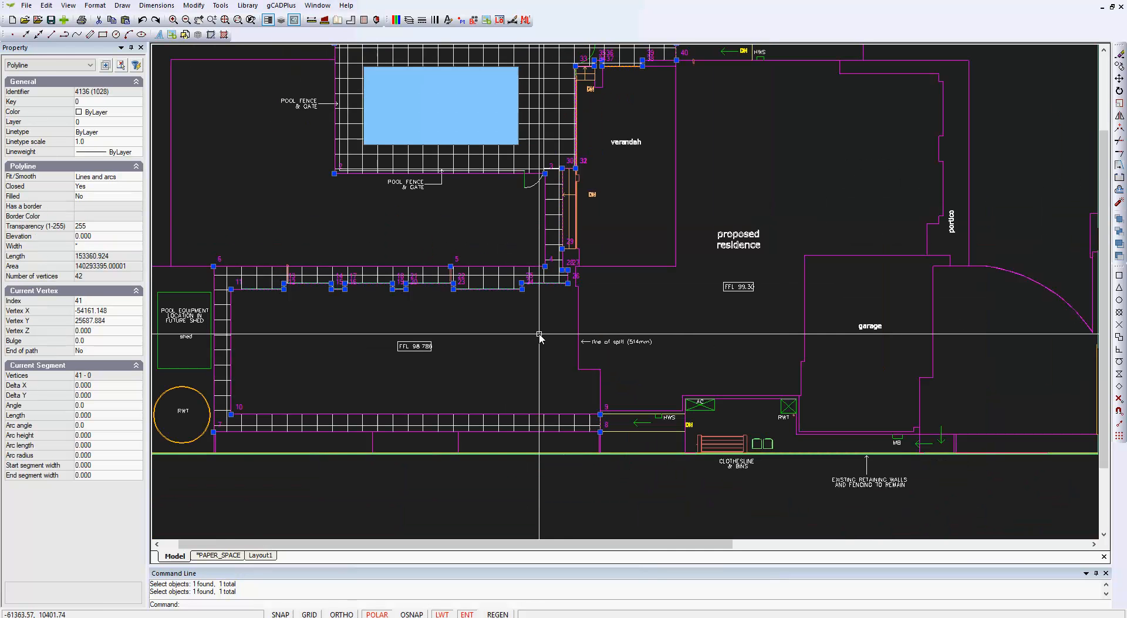
{"action": "scroll", "coordinate": [349, 229], "scroll_direction": "down", "scroll_amount": 1}
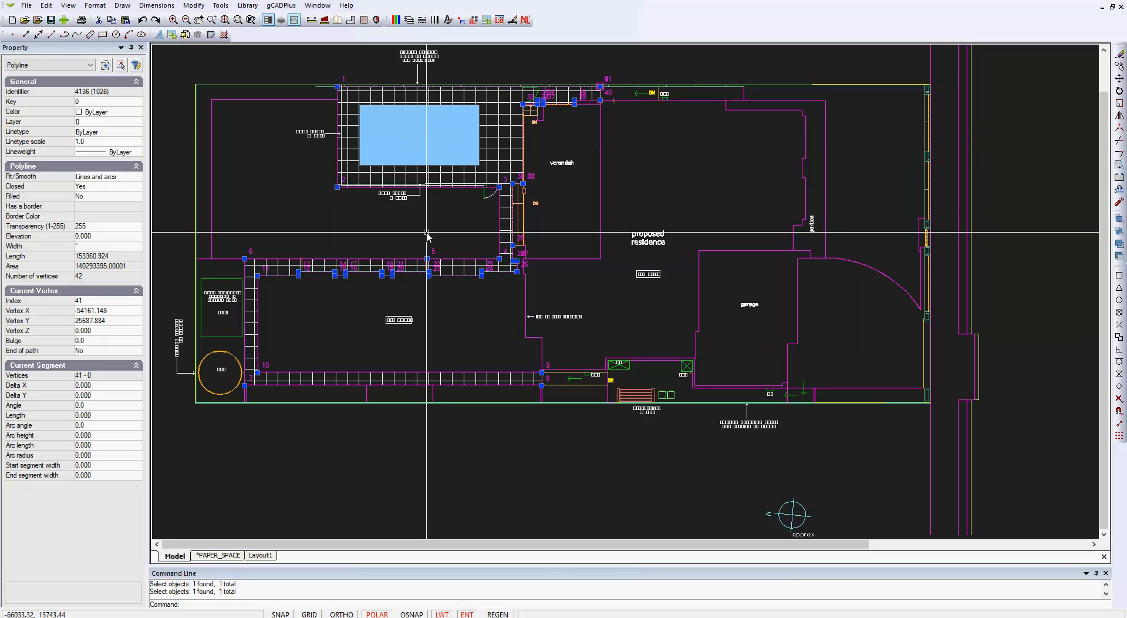
{"action": "key", "text": "Escape"}
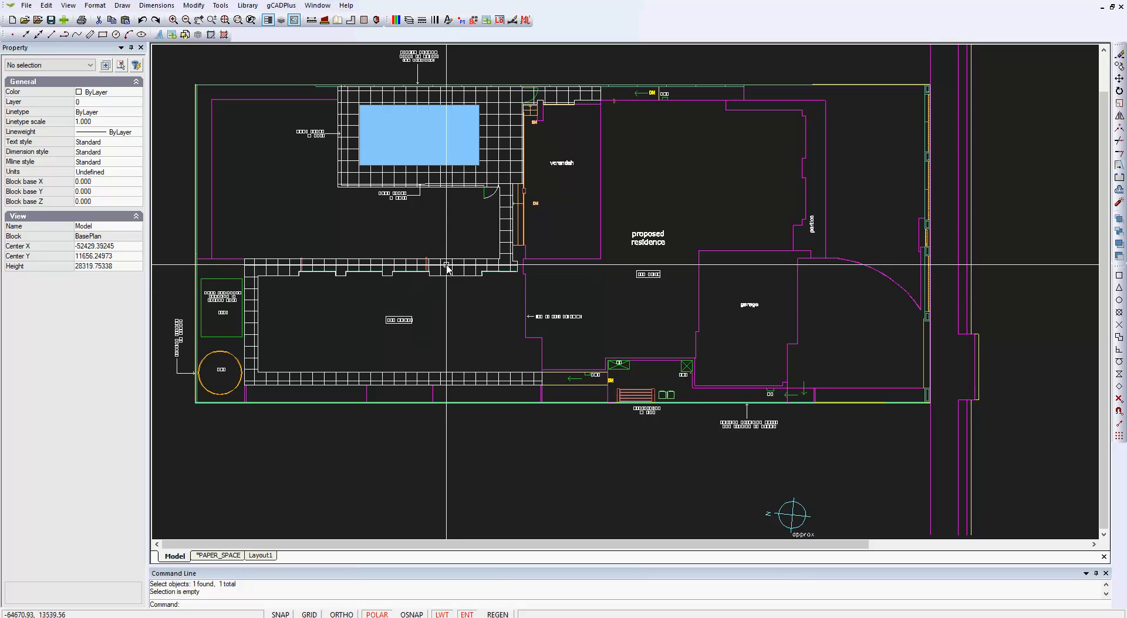
{"action": "left_click", "coordinate": [447, 268]}
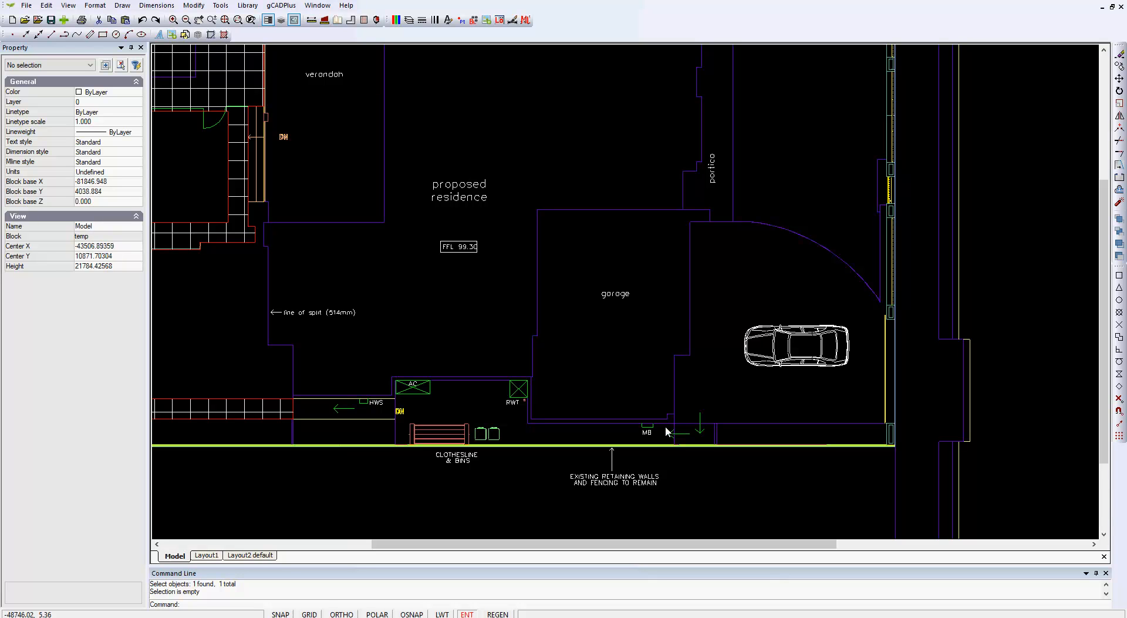
Change the drawing background color to white
{"action": "left_click", "coordinate": [68, 5]}
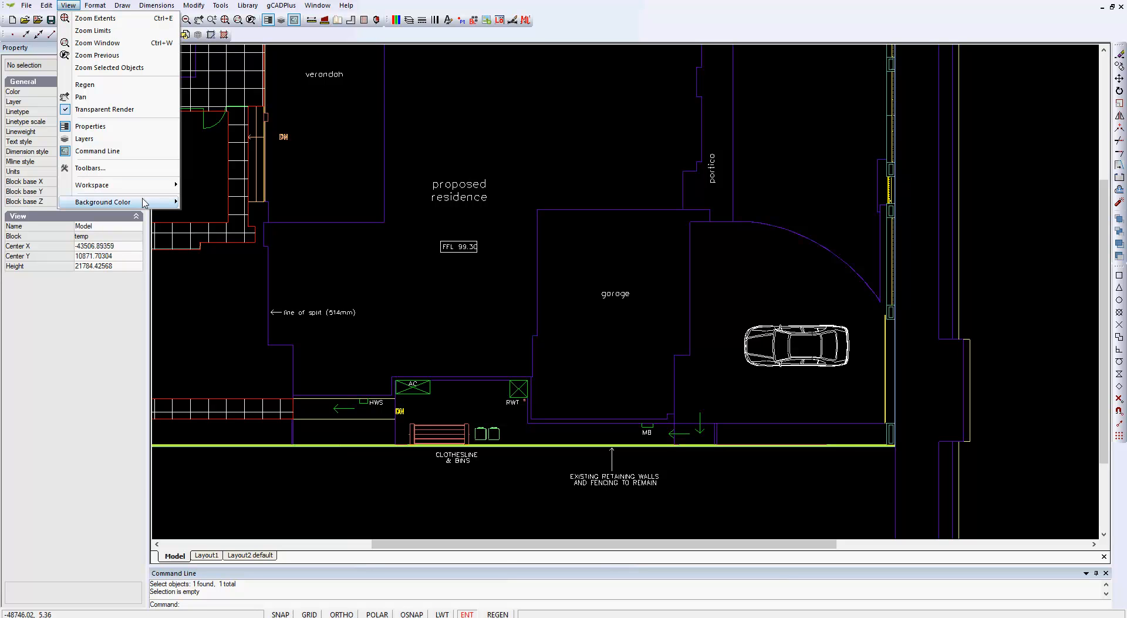
{"action": "mouse_move", "coordinate": [166, 209]}
{"action": "left_click", "coordinate": [206, 202]}
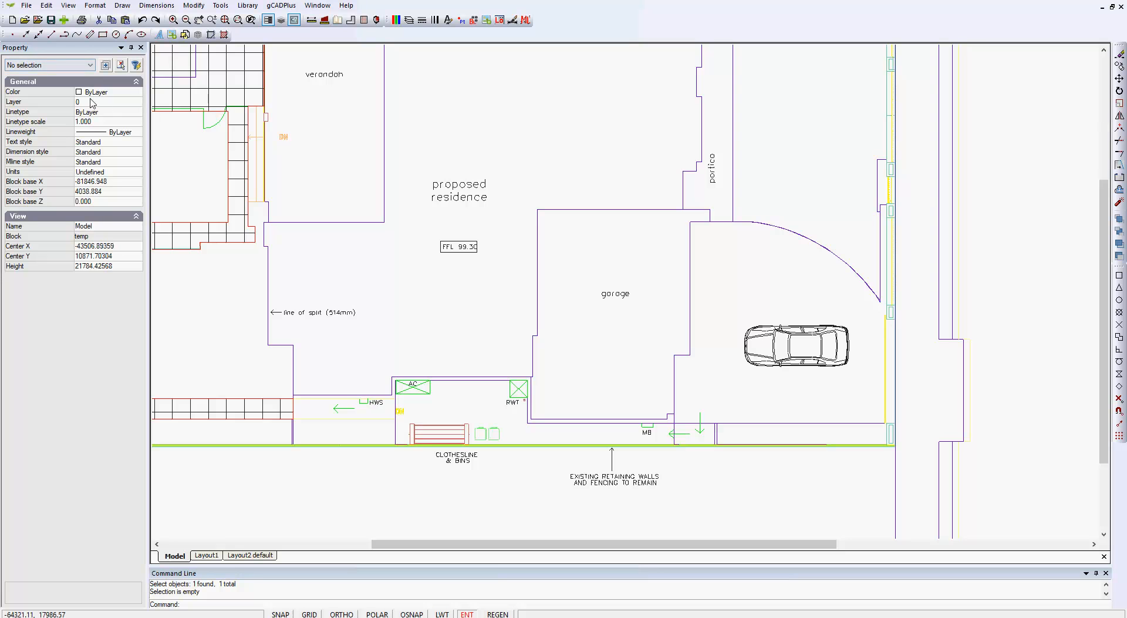
Set the current color to Red and trace the driveway outline with a polyline past the garage to the start of the curved edge
{"action": "left_click", "coordinate": [136, 94]}
{"action": "left_click", "coordinate": [139, 92]}
{"action": "left_click", "coordinate": [111, 119]}
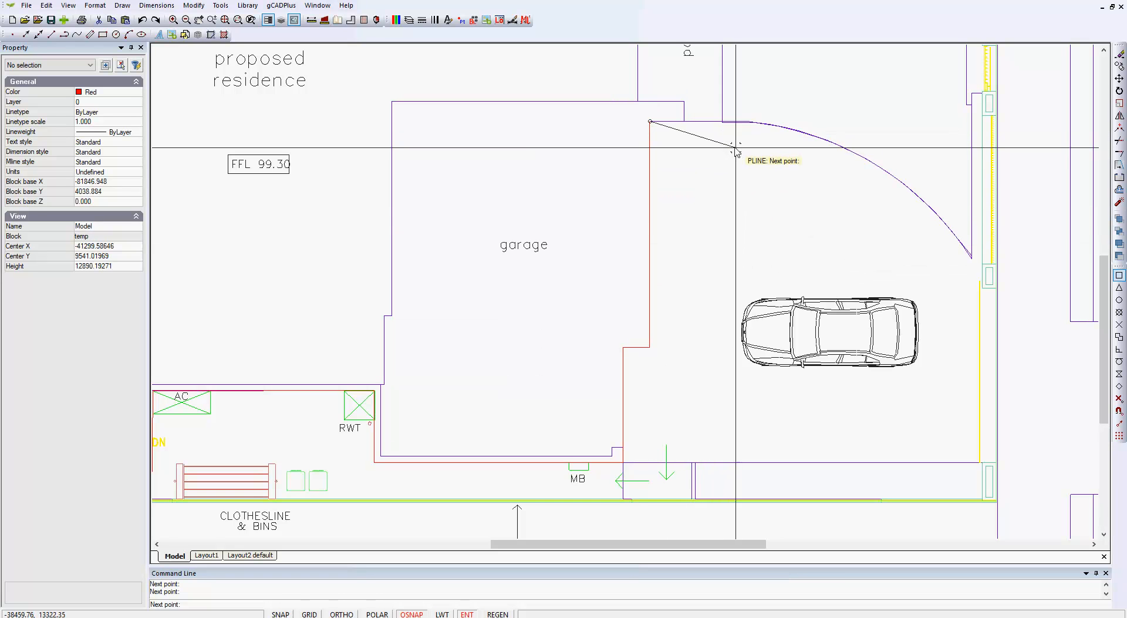
{"action": "left_click", "coordinate": [747, 121]}
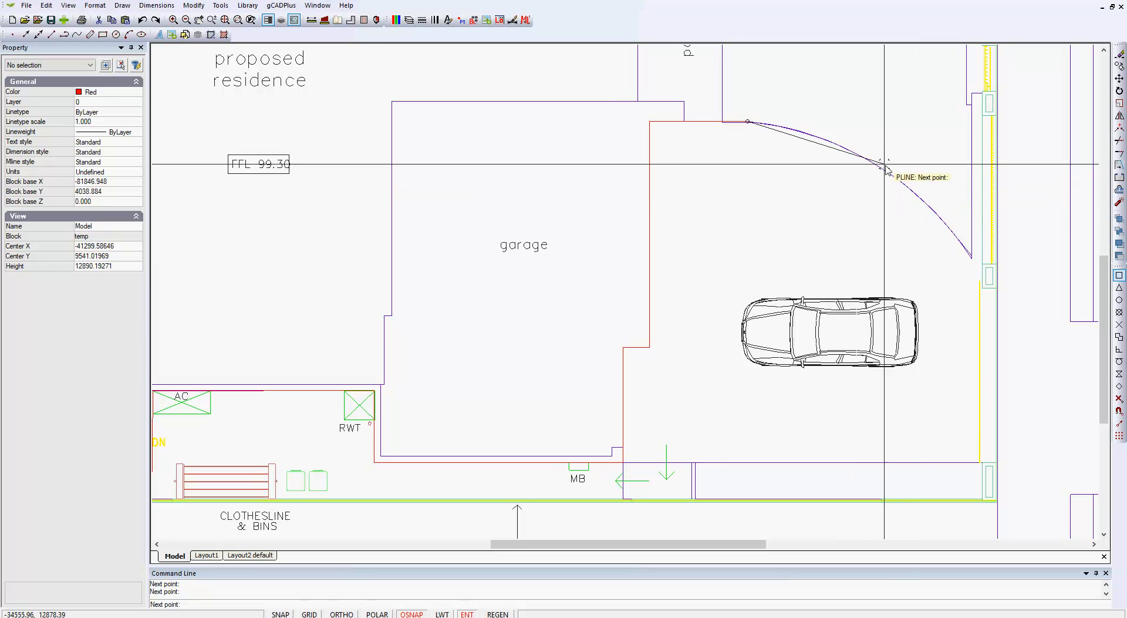
Add an arc segment to the polyline, ending at the lower endpoint of the curved driveway edge near the front fence
{"action": "right_click", "coordinate": [817, 207]}
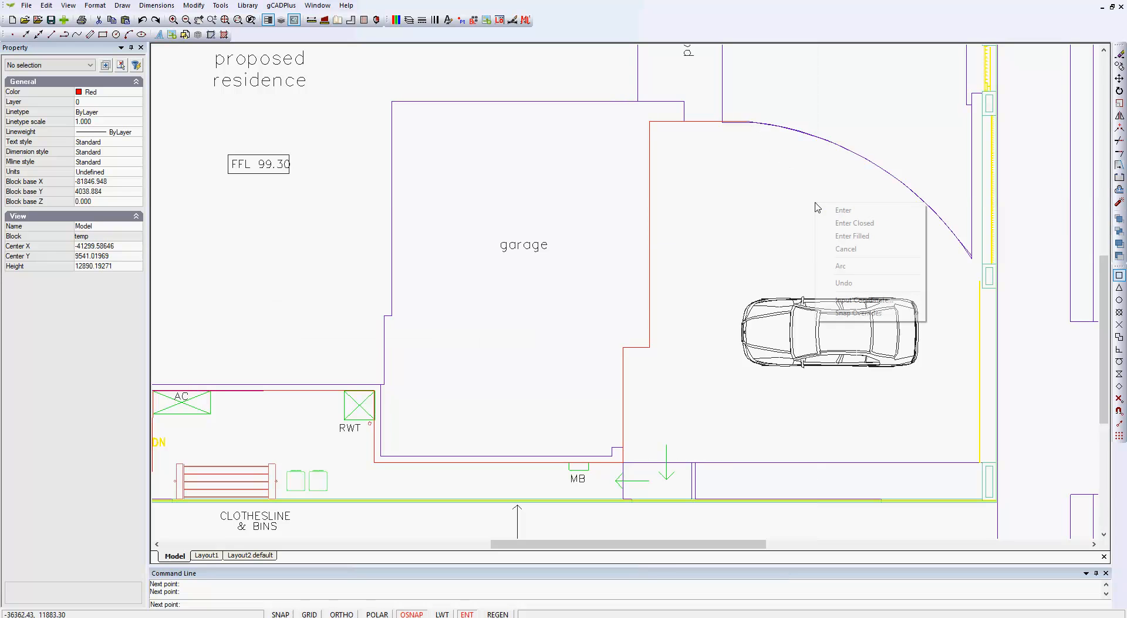
{"action": "left_click", "coordinate": [844, 271]}
{"action": "scroll", "coordinate": [976, 272], "scroll_direction": "up", "scroll_amount": 3}
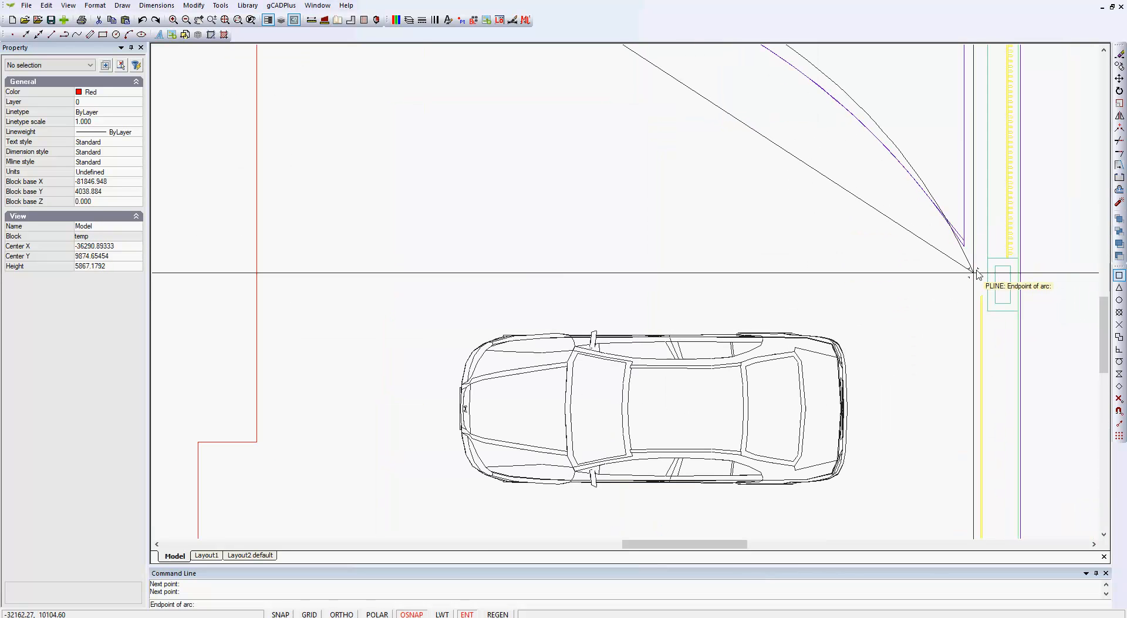
{"action": "scroll", "coordinate": [970, 253], "scroll_direction": "up", "scroll_amount": 2}
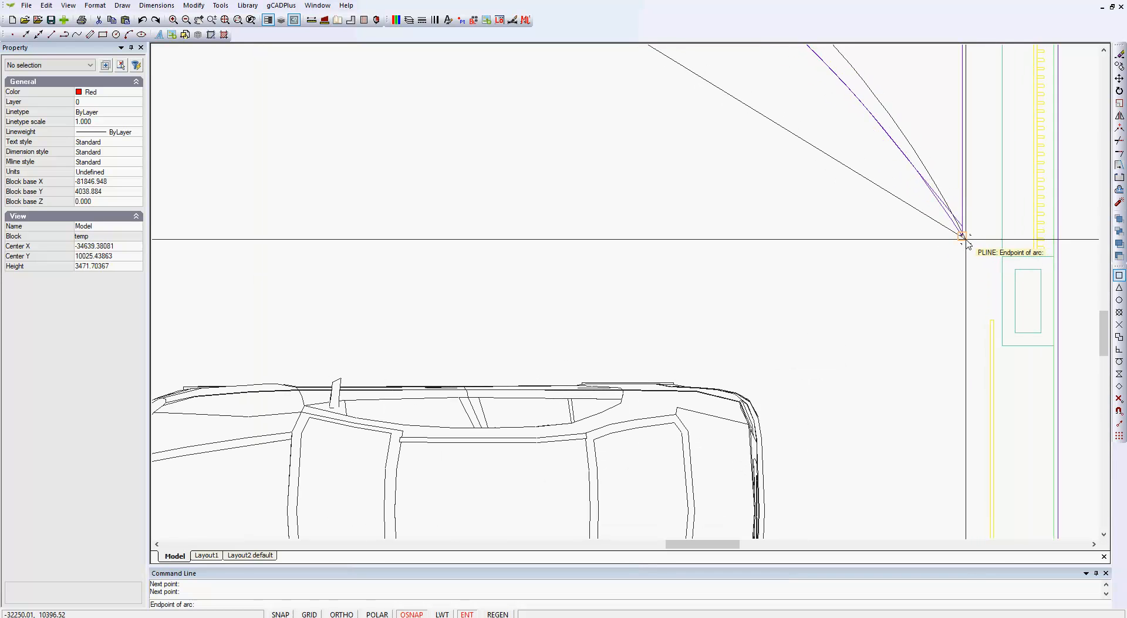
{"action": "scroll", "coordinate": [963, 237], "scroll_direction": "down", "scroll_amount": 3}
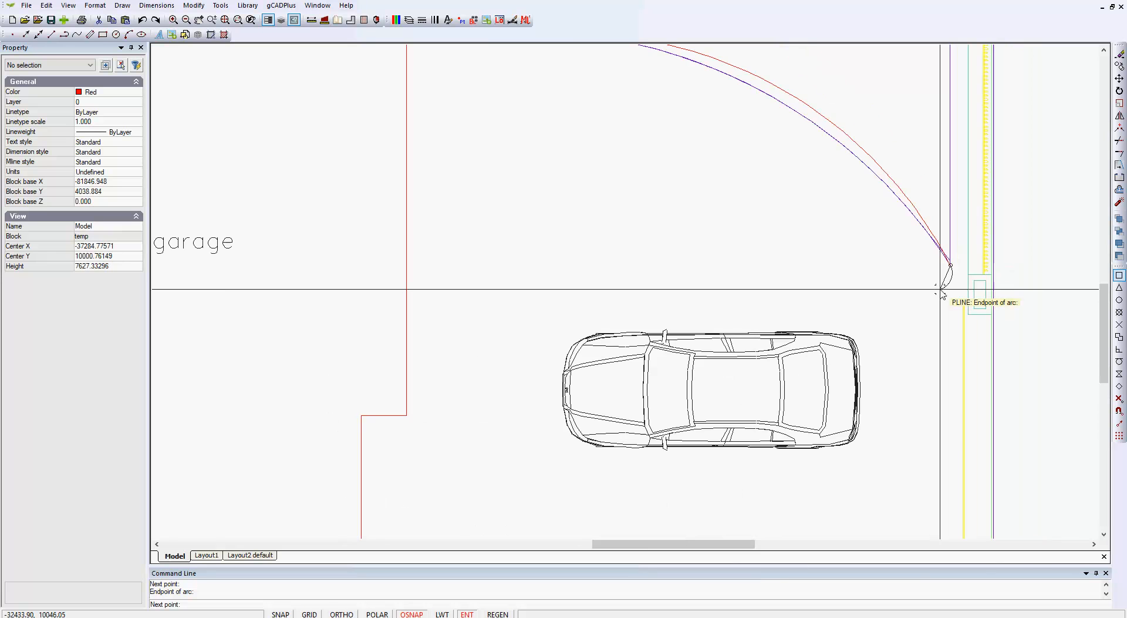
{"action": "scroll", "coordinate": [941, 292], "scroll_direction": "down", "scroll_amount": 3}
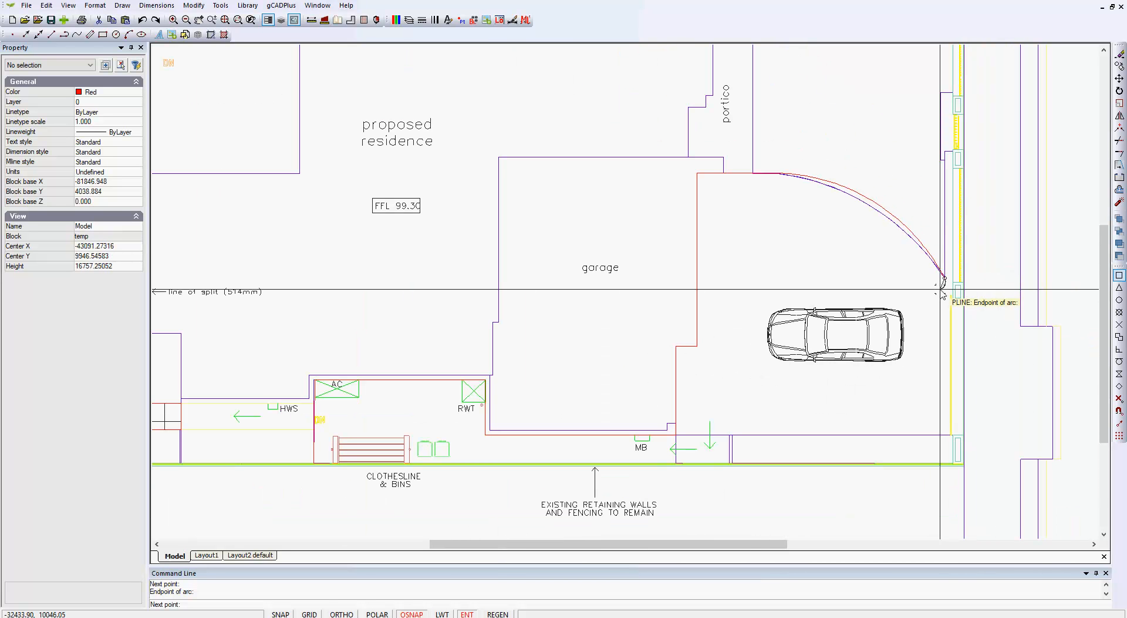
{"action": "left_click", "coordinate": [941, 291]}
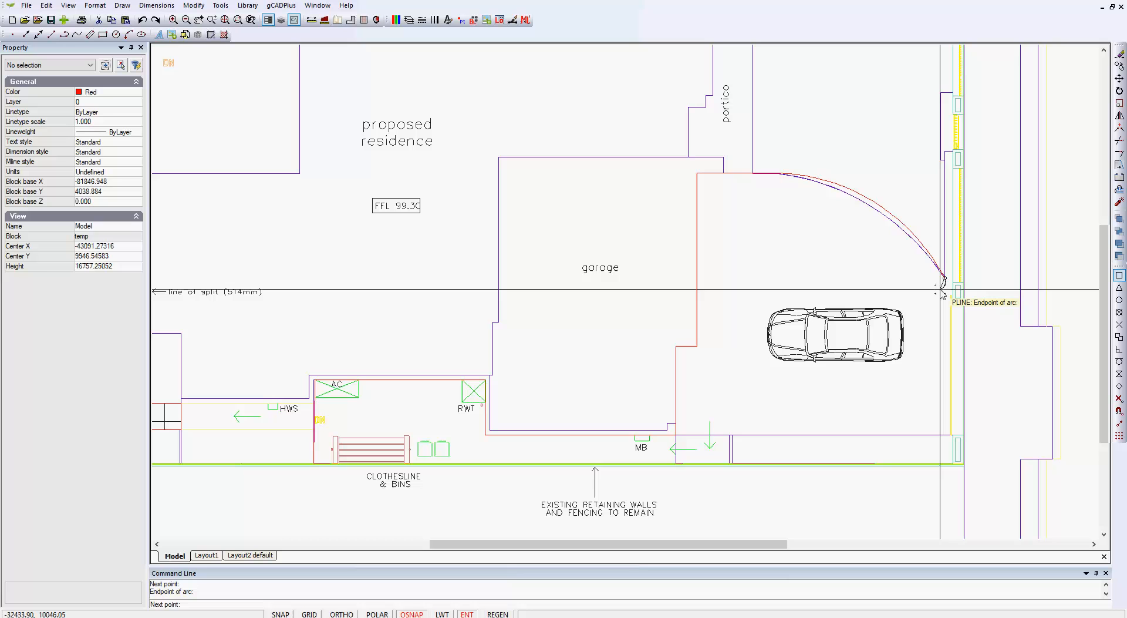
Return to straight segments and continue the polyline up beside the front fence, across, and down to the driveway's lower front corner
{"action": "right_click", "coordinate": [936, 233]}
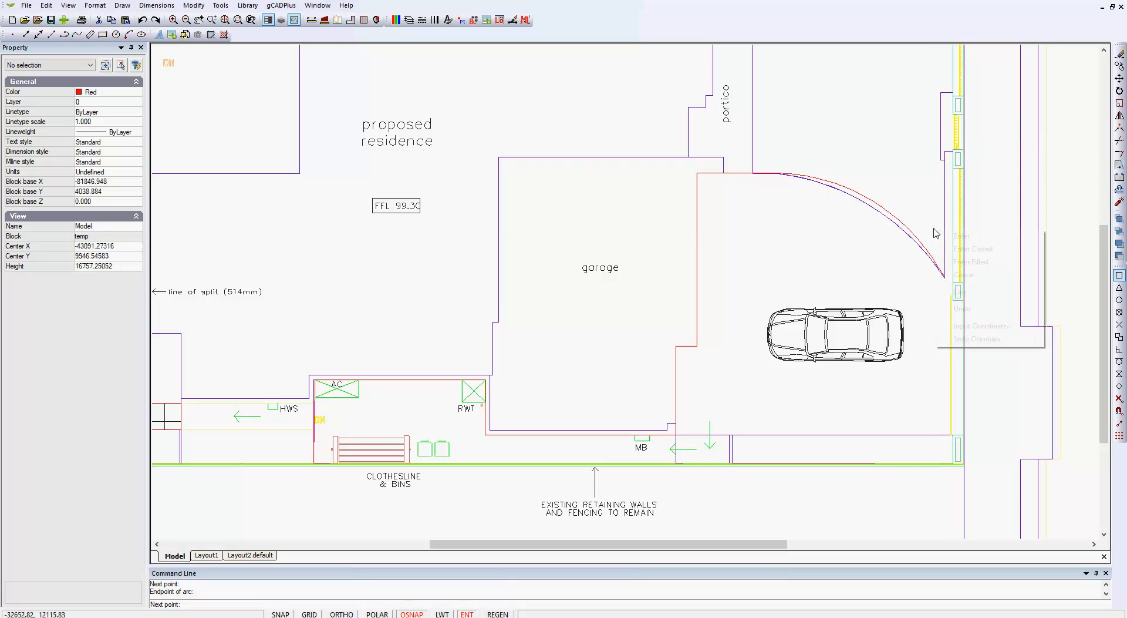
{"action": "left_click", "coordinate": [969, 292]}
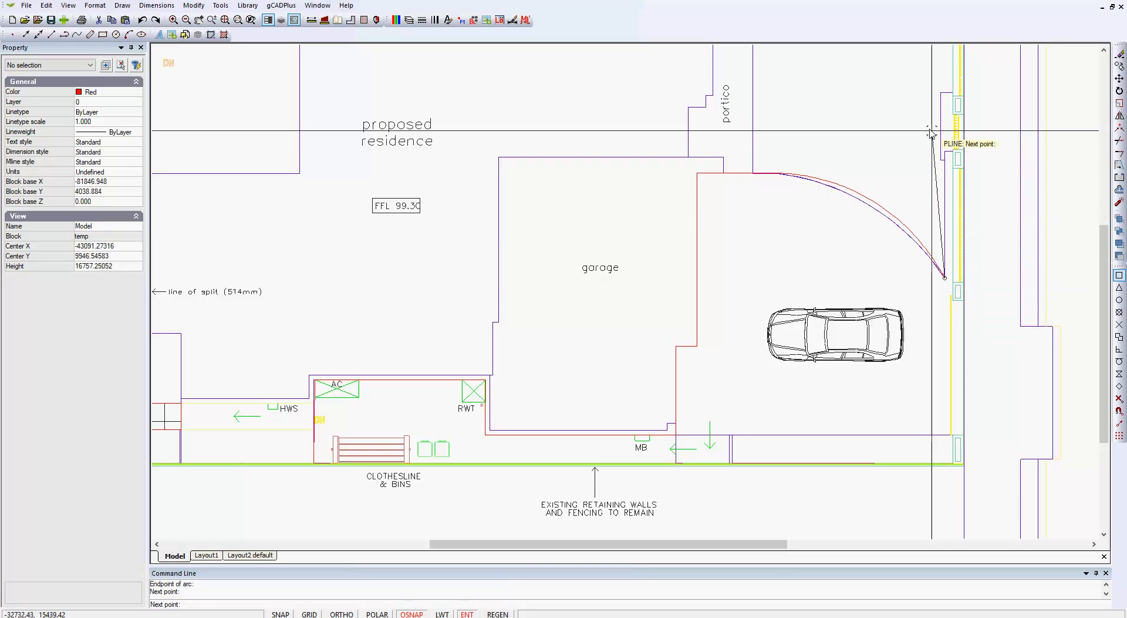
{"action": "left_click", "coordinate": [944, 151]}
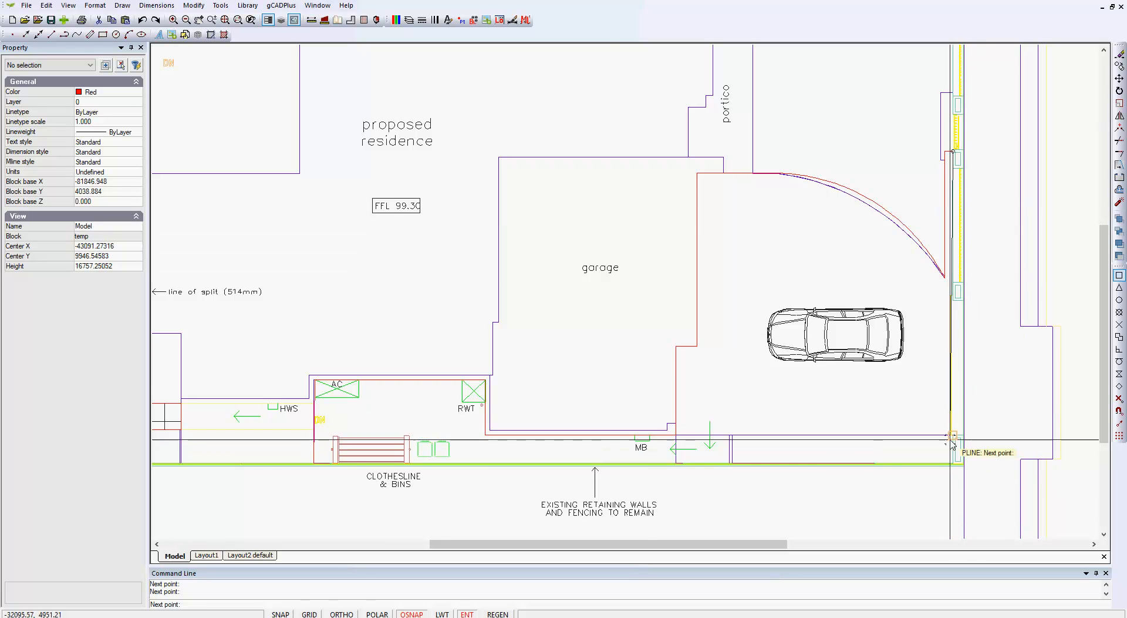
{"action": "scroll", "coordinate": [952, 443], "scroll_direction": "up", "scroll_amount": 5}
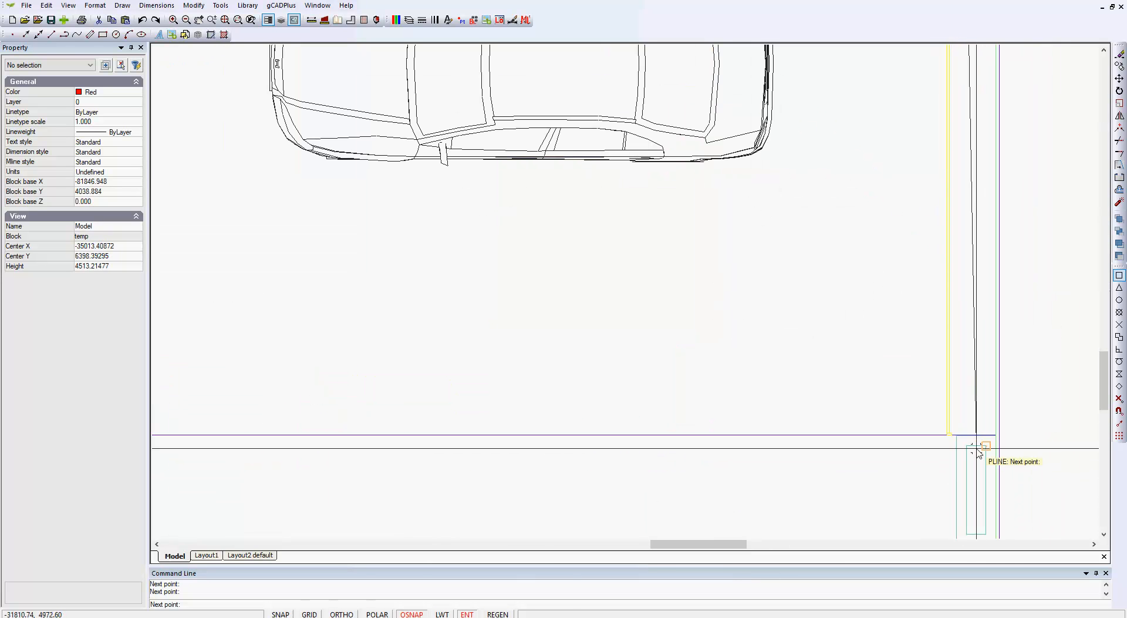
{"action": "scroll", "coordinate": [952, 436], "scroll_direction": "down", "scroll_amount": 4}
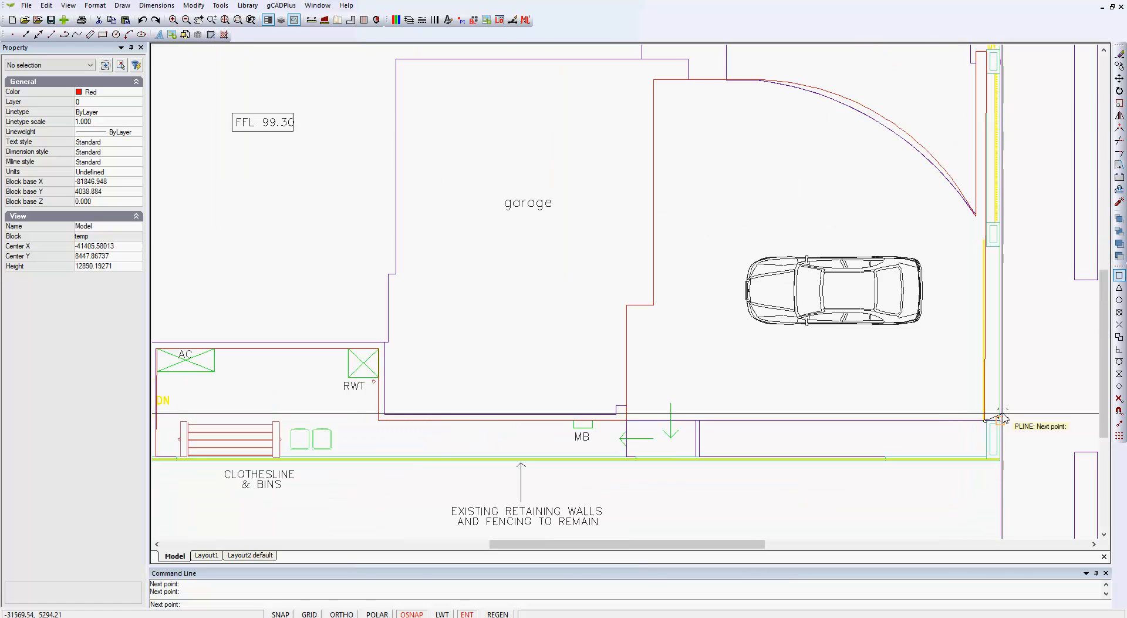
{"action": "scroll", "coordinate": [1003, 418], "scroll_direction": "down", "scroll_amount": 2}
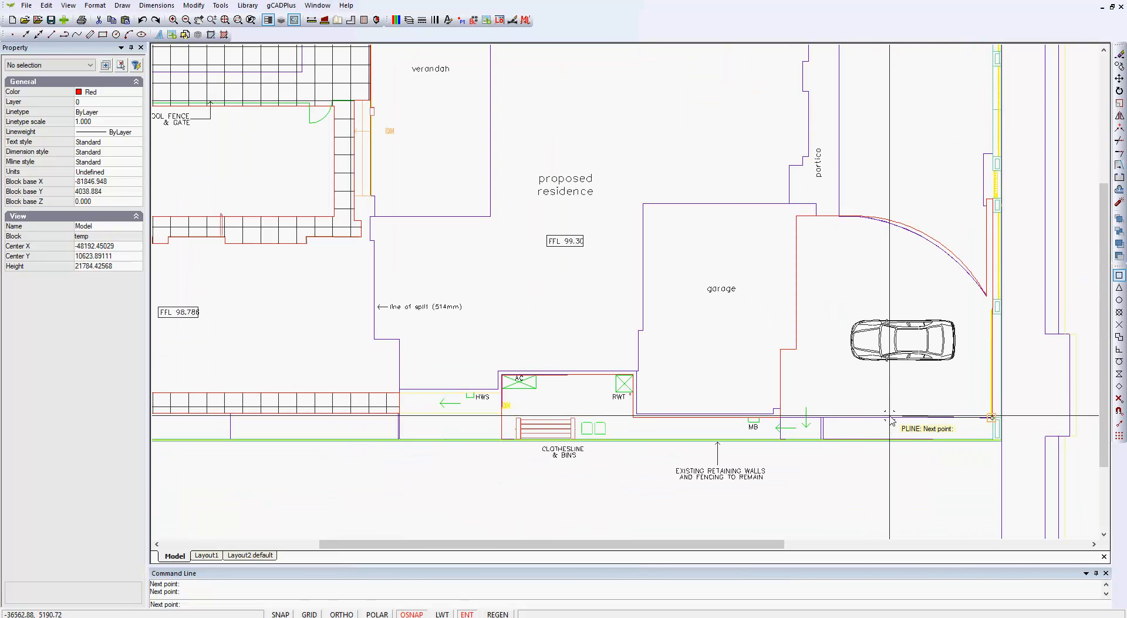
Continue the polyline along the lower driveway edge, down to the site boundary beside the MB path, and finish it as a closed polyline
{"action": "scroll", "coordinate": [853, 415], "scroll_direction": "up", "scroll_amount": 2}
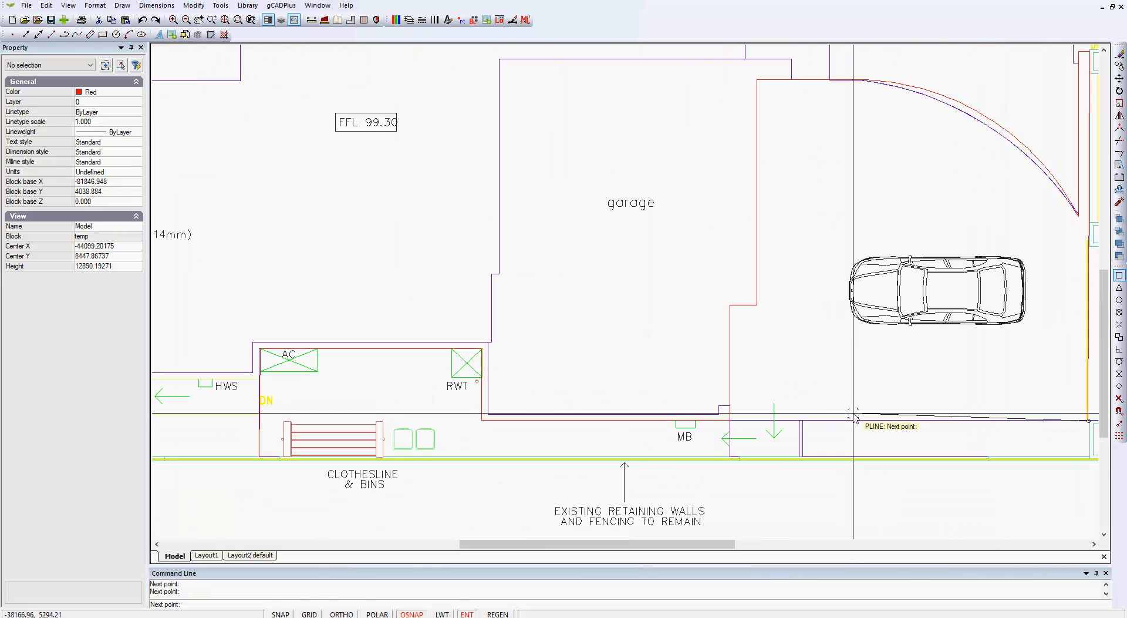
{"action": "left_click", "coordinate": [798, 420]}
{"action": "left_click", "coordinate": [799, 457]}
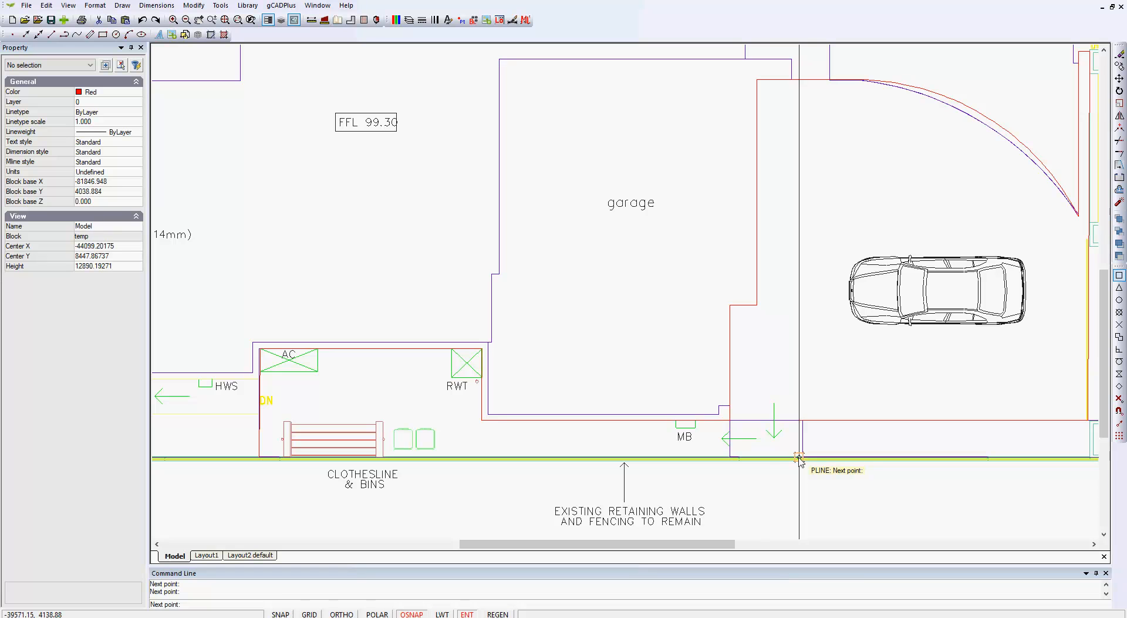
{"action": "right_click", "coordinate": [578, 444]}
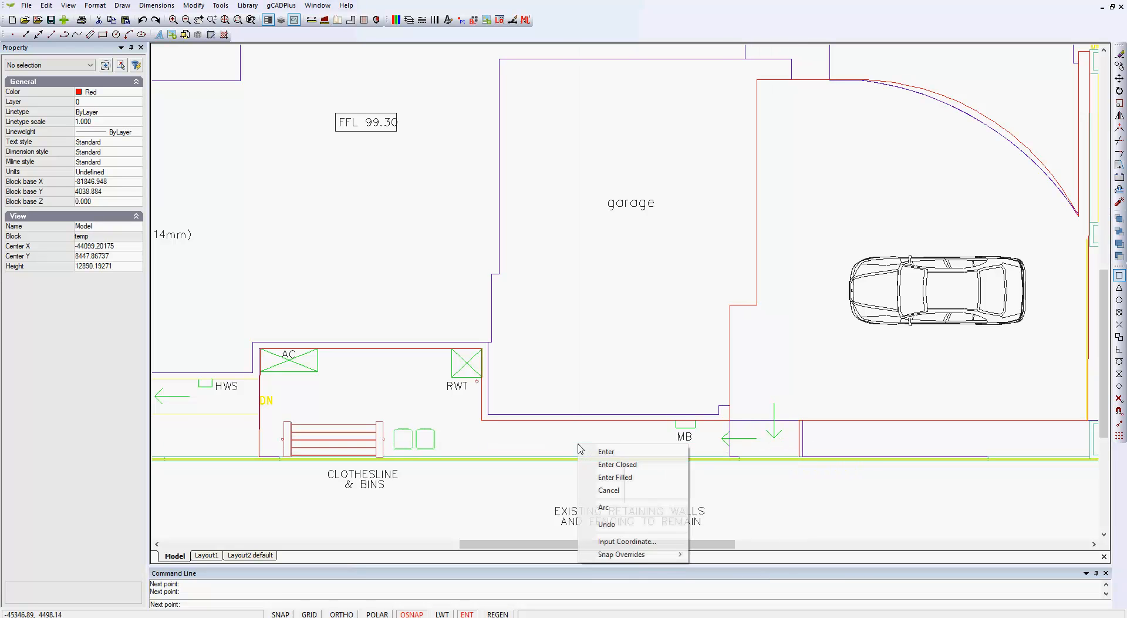
{"action": "left_click", "coordinate": [621, 465]}
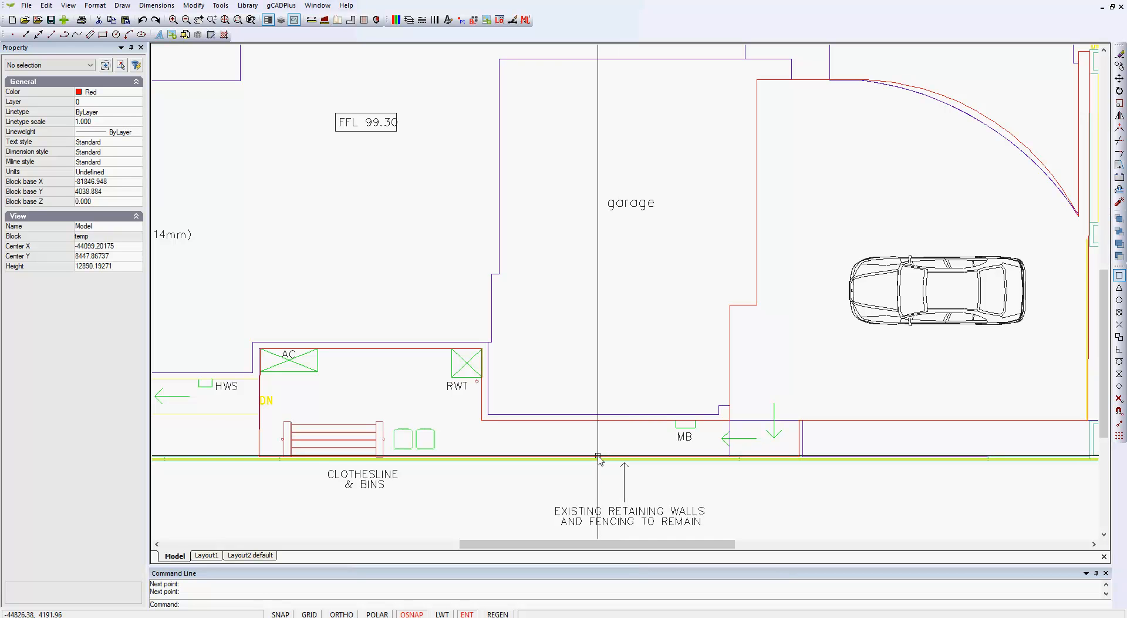
Select the red driveway polyline and move its arc's midpoint grip onto the plan's curved driveway edge
{"action": "scroll", "coordinate": [722, 376], "scroll_direction": "down", "scroll_amount": 2}
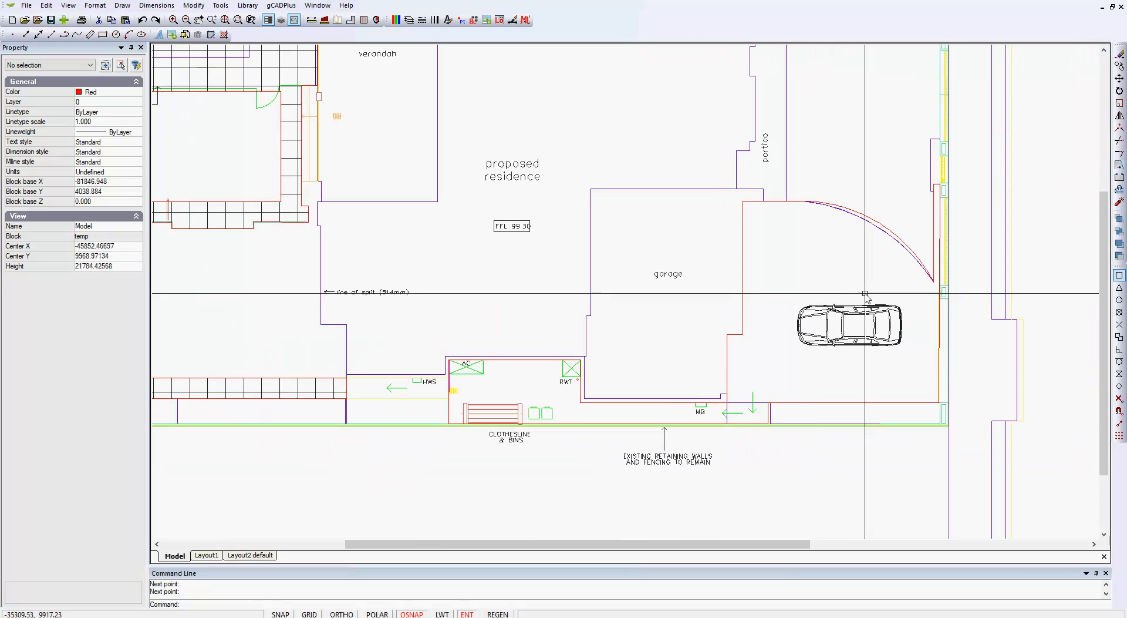
{"action": "scroll", "coordinate": [874, 258], "scroll_direction": "up", "scroll_amount": 2}
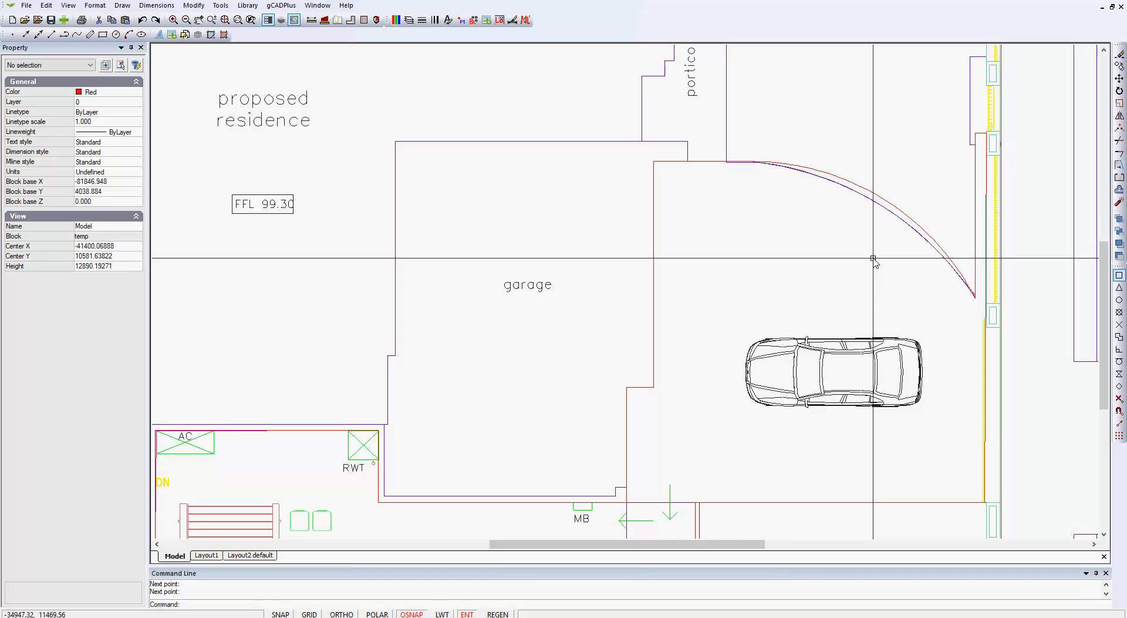
{"action": "scroll", "coordinate": [870, 234], "scroll_direction": "up", "scroll_amount": 1}
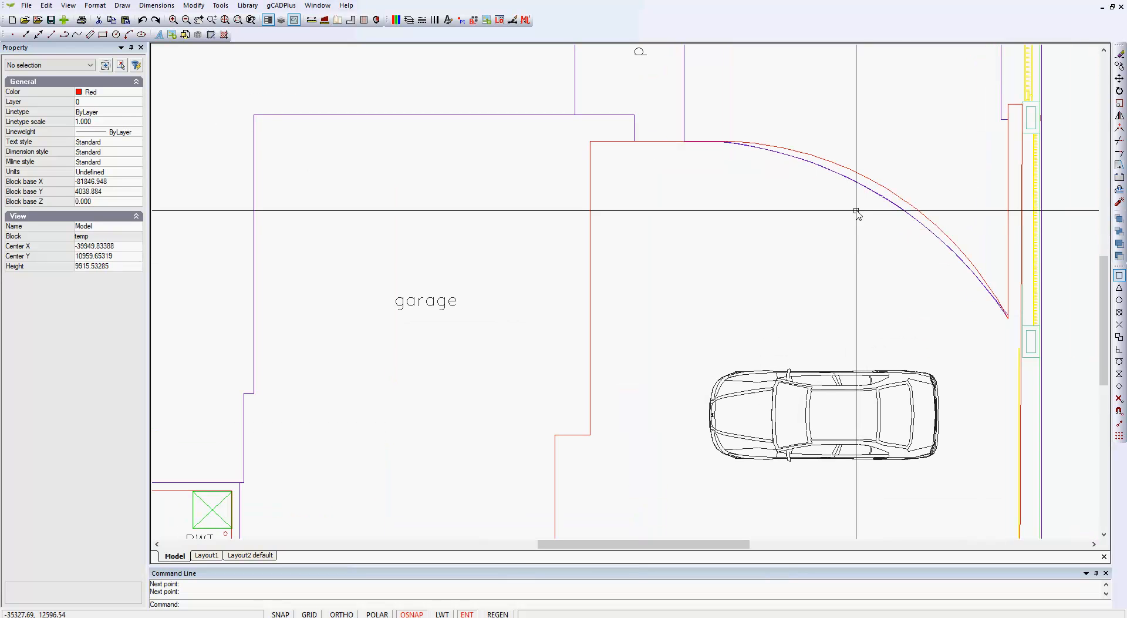
{"action": "left_click", "coordinate": [898, 188]}
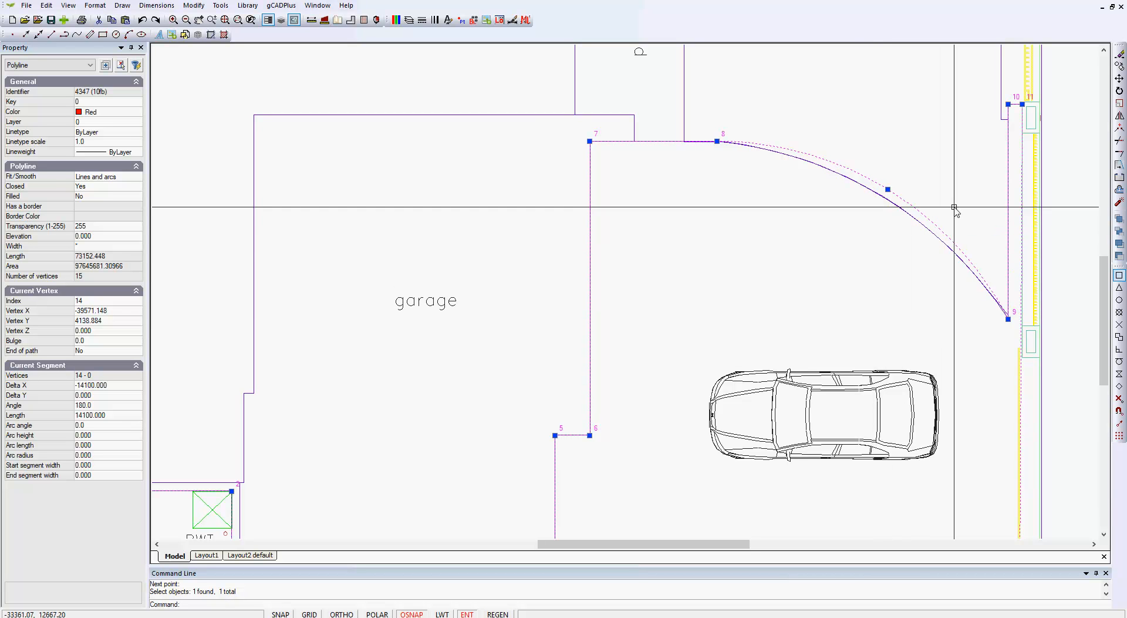
{"action": "left_click", "coordinate": [888, 189]}
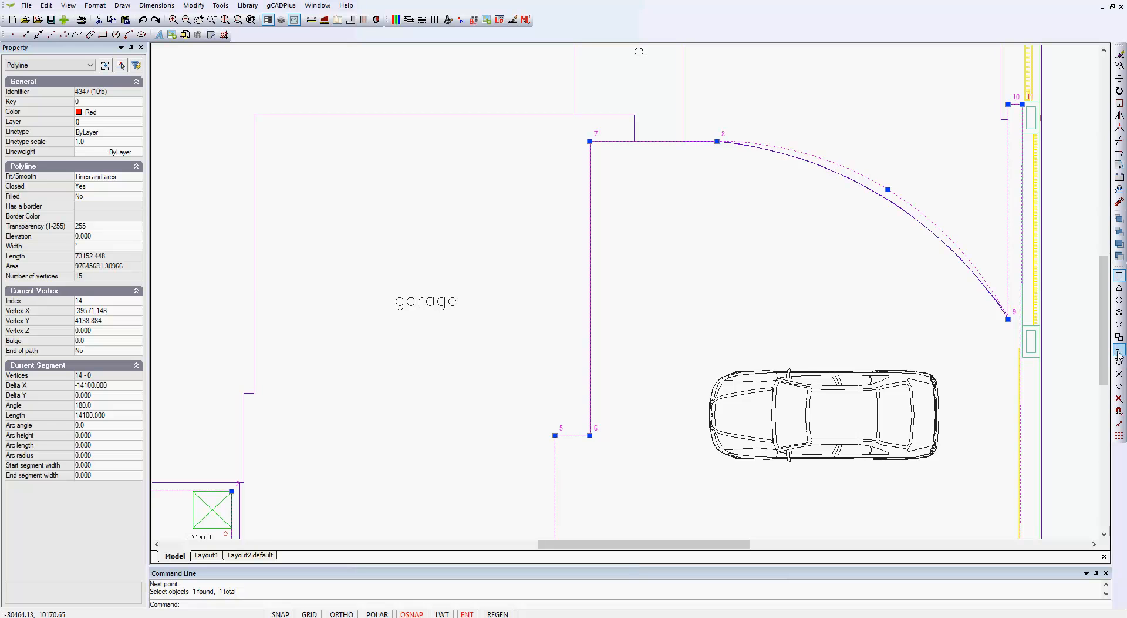
{"action": "left_click", "coordinate": [884, 195]}
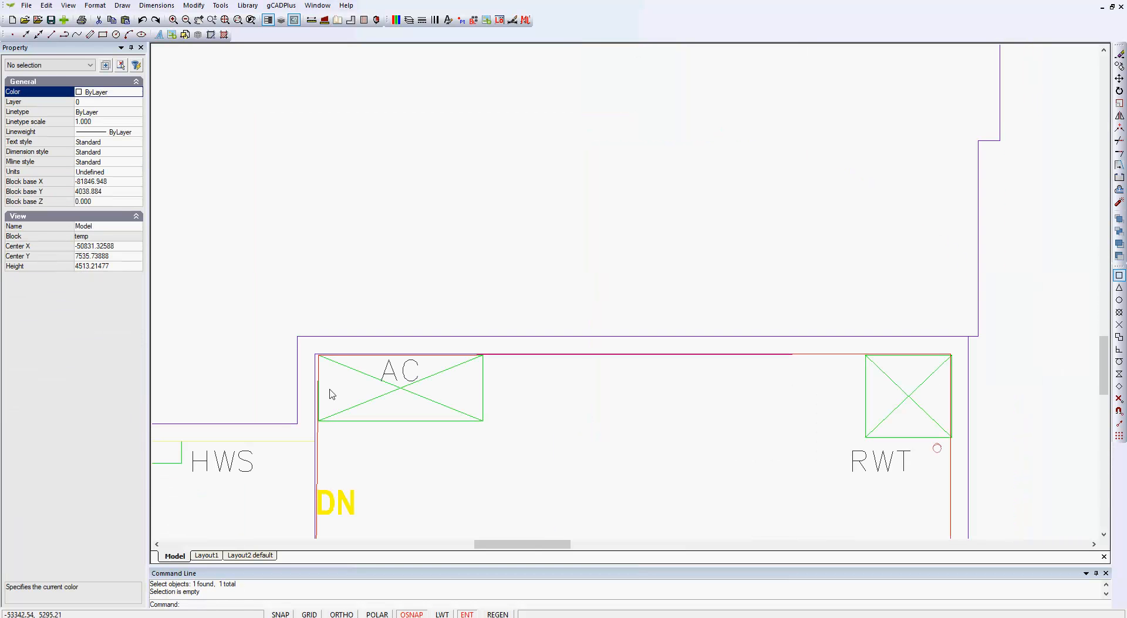
Check the closed red driveway polyline's alignment at the corner beside the AC unit, and clear its selection
{"action": "scroll", "coordinate": [332, 394], "scroll_direction": "up", "scroll_amount": 5}
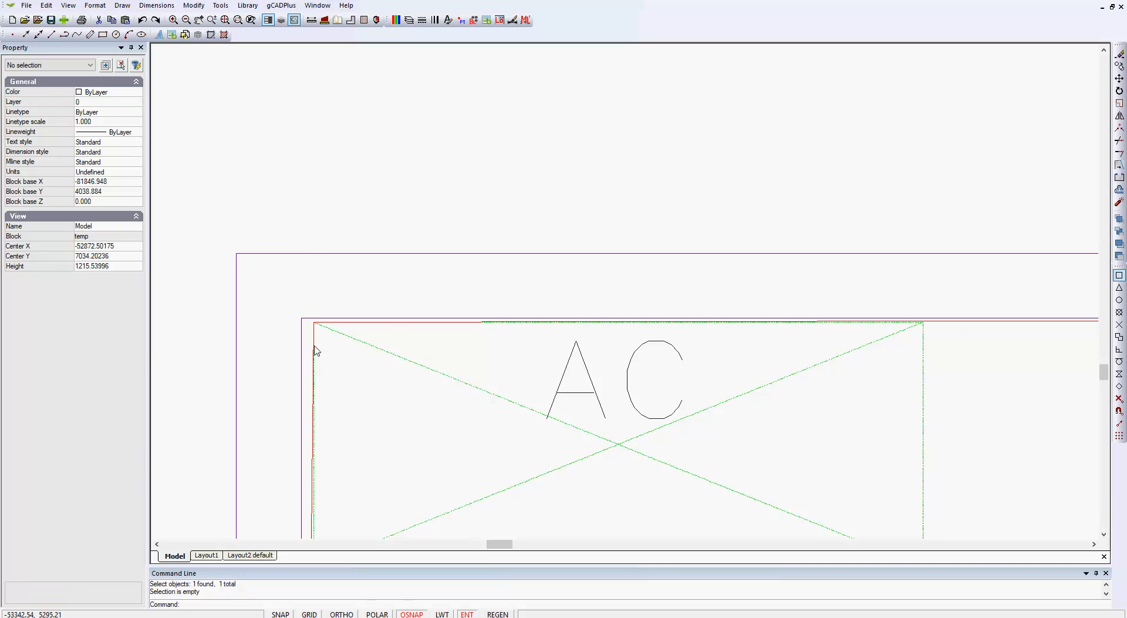
{"action": "left_click", "coordinate": [315, 352]}
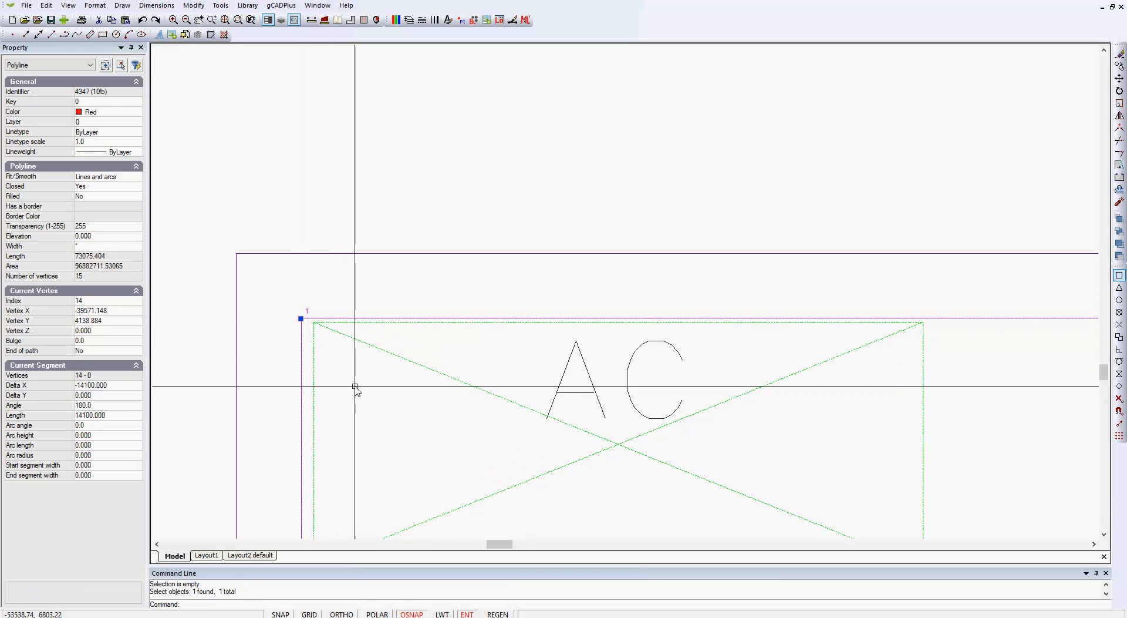
{"action": "key", "text": "Escape"}
{"action": "scroll", "coordinate": [352, 381], "scroll_direction": "down", "scroll_amount": 3}
{"action": "scroll", "coordinate": [343, 371], "scroll_direction": "down", "scroll_amount": 6}
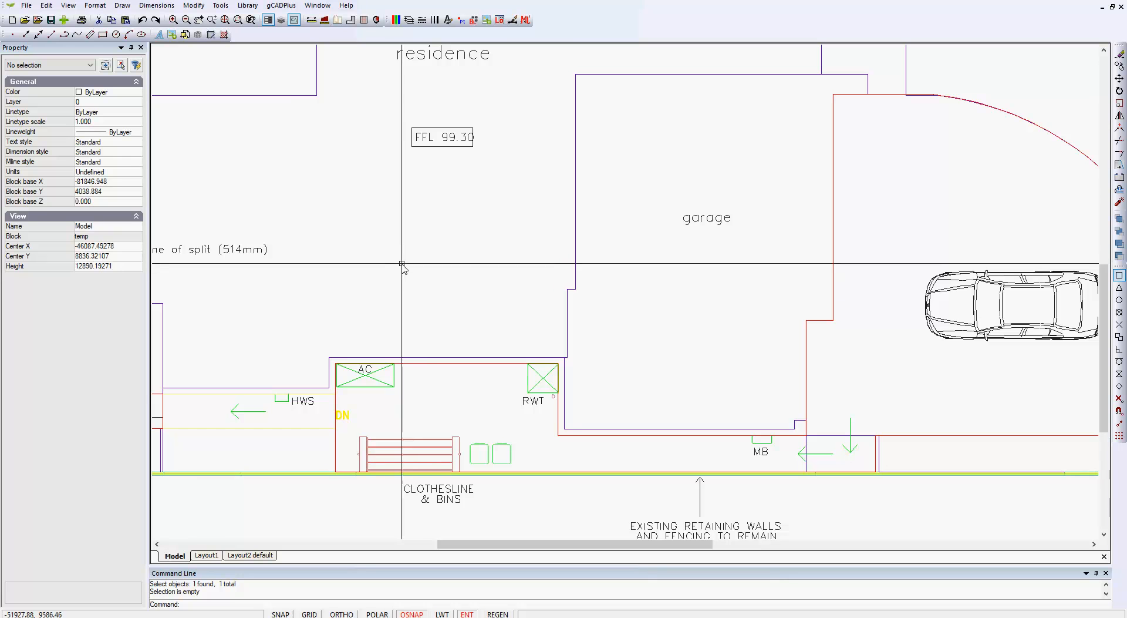
Hatch the closed red driveway polyline with the AR-CONC random dot and stone pattern at a scale of 100
{"action": "left_click", "coordinate": [123, 5]}
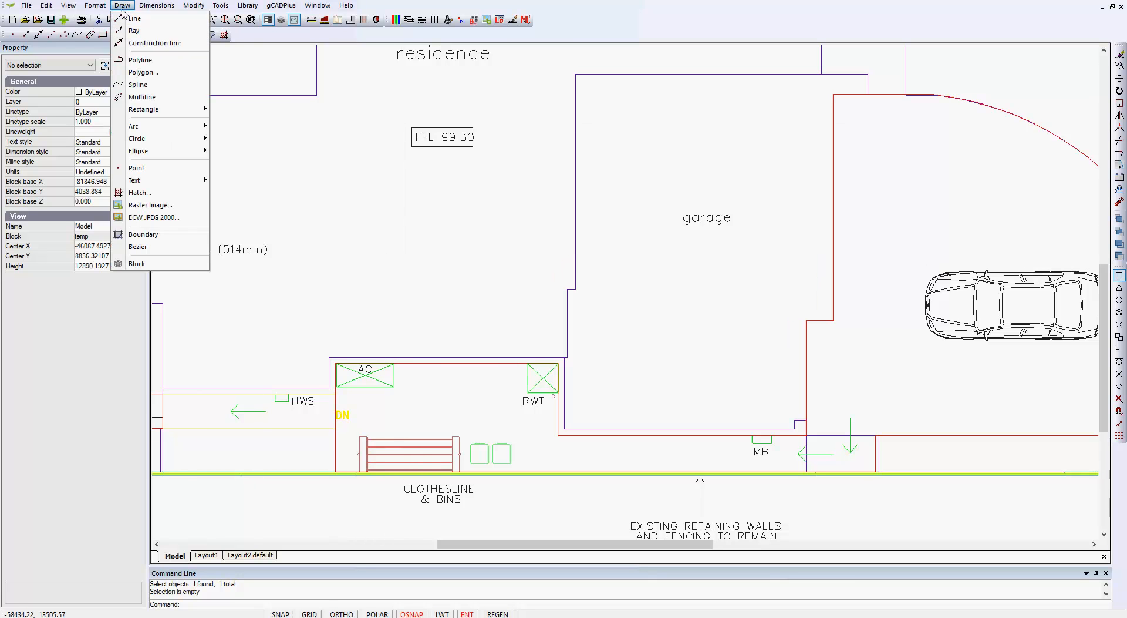
{"action": "left_click", "coordinate": [194, 221]}
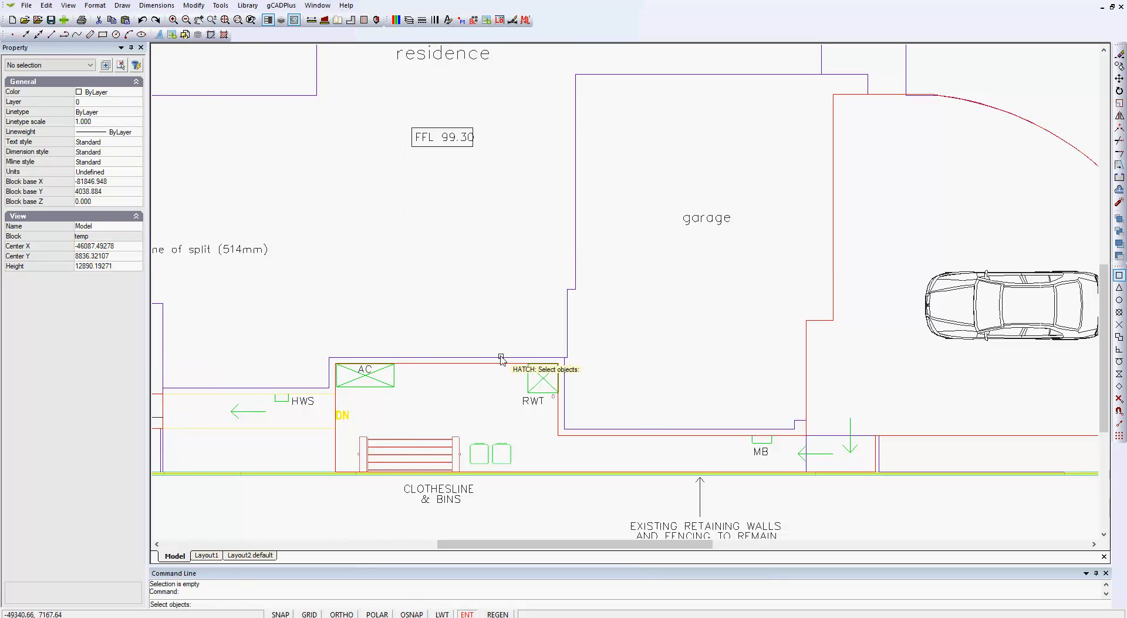
{"action": "left_click", "coordinate": [620, 437]}
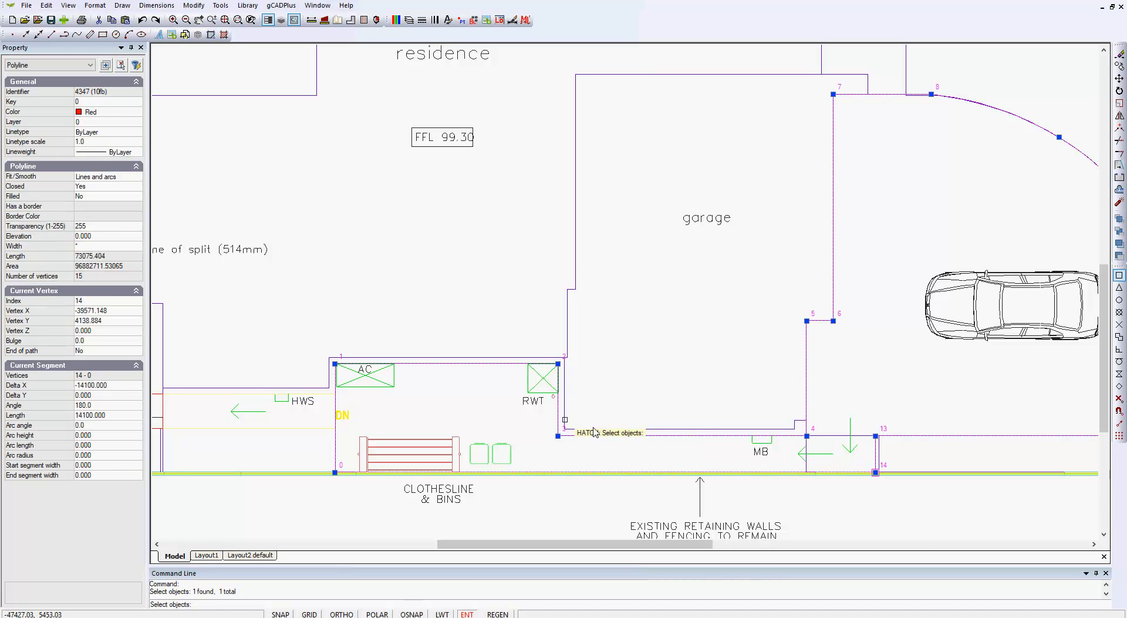
{"action": "key", "text": "Return"}
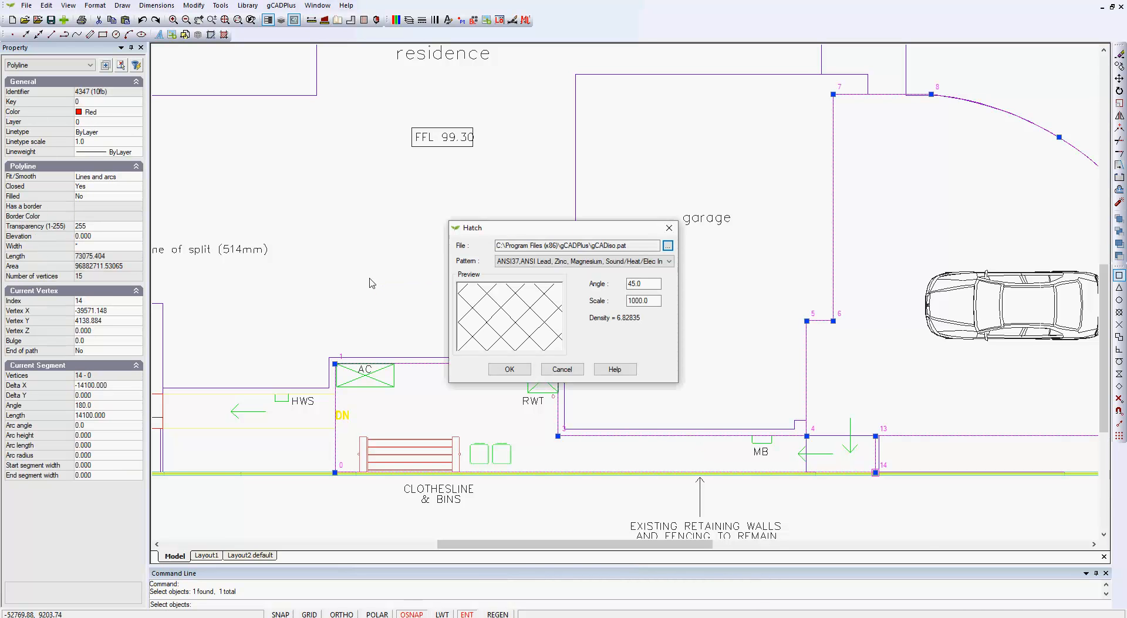
{"action": "left_click", "coordinate": [669, 262]}
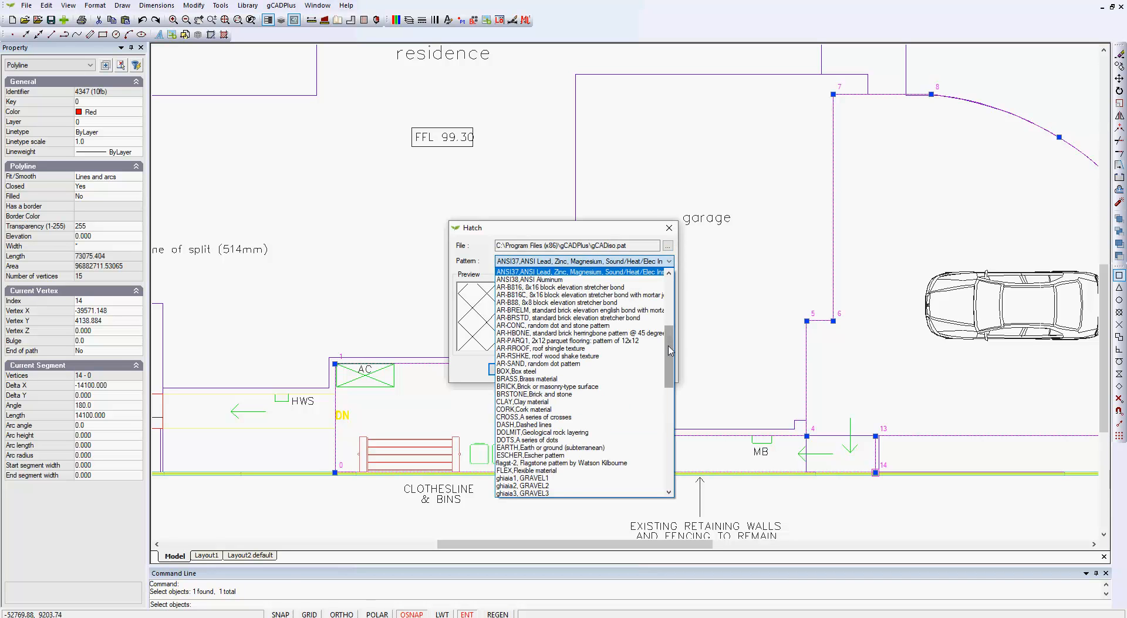
{"action": "left_click_drag", "start_coordinate": [671, 351], "coordinate": [673, 323]}
{"action": "left_click", "coordinate": [558, 424]}
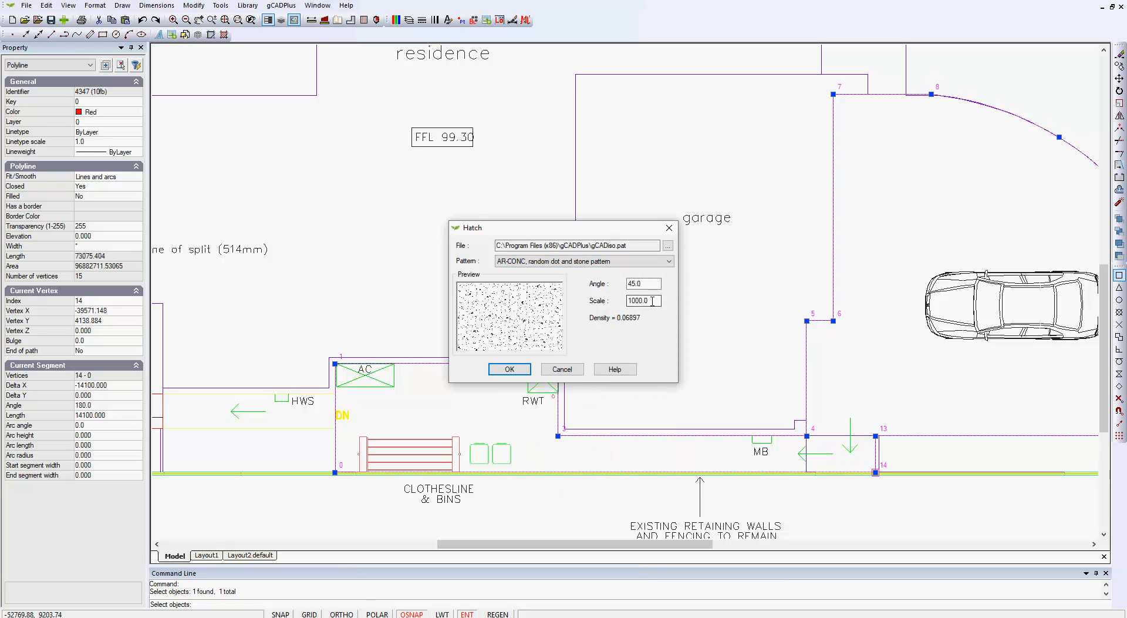
{"action": "double_click", "coordinate": [627, 303]}
{"action": "left_click", "coordinate": [509, 369]}
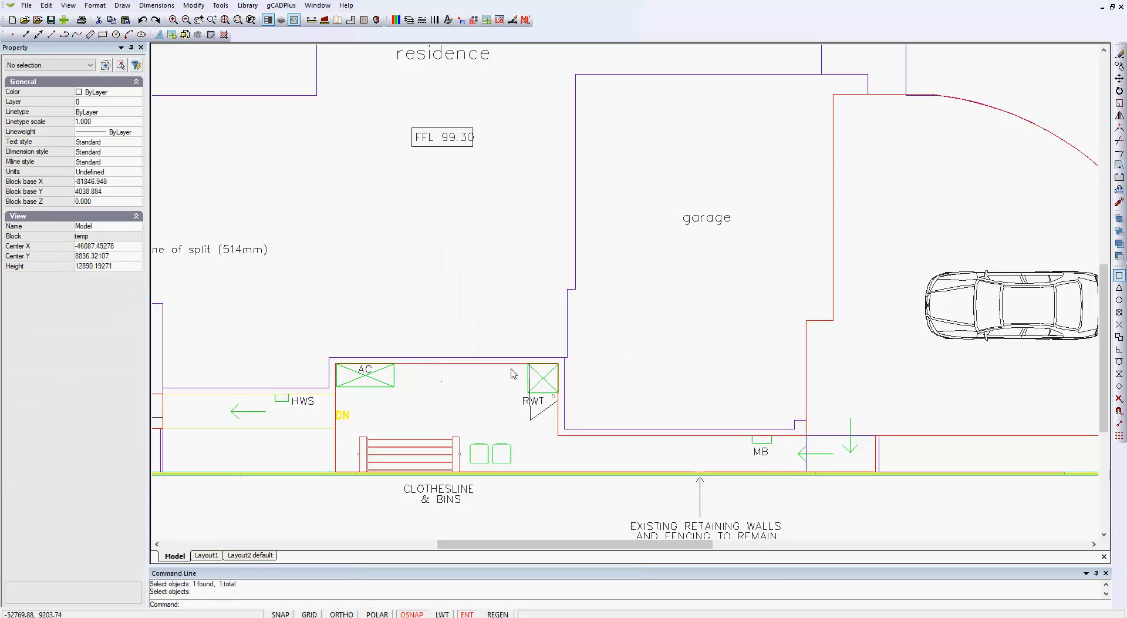
Change the new AR-CONC hatch's scale to 10 and finally to 3, and close the block editor
{"action": "left_click", "coordinate": [536, 417]}
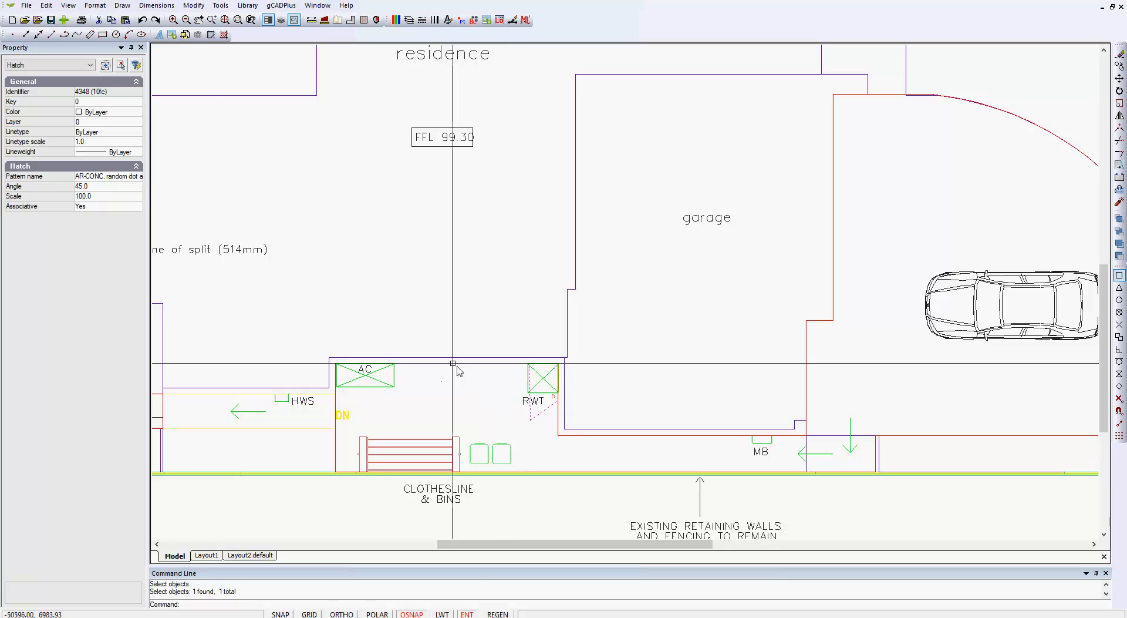
{"action": "left_click", "coordinate": [98, 195]}
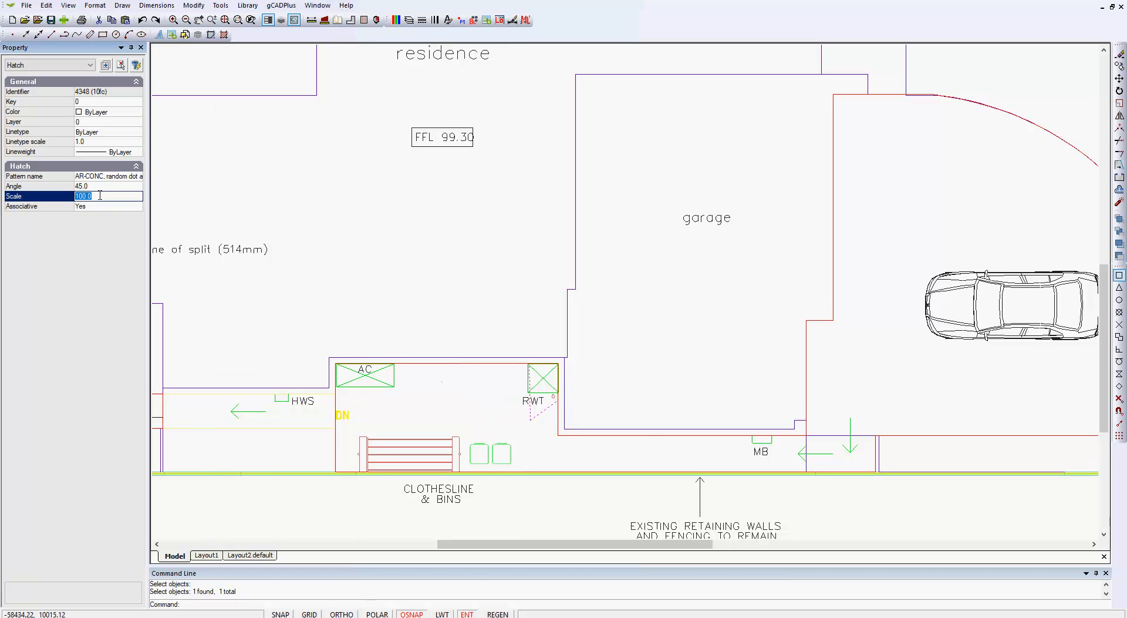
{"action": "type", "text": "10"}
{"action": "key", "text": "Return"}
{"action": "left_click", "coordinate": [96, 196]}
{"action": "type", "text": "3"}
{"action": "key", "text": "Return"}
{"action": "right_click", "coordinate": [468, 271]}
{"action": "left_click", "coordinate": [499, 275]}
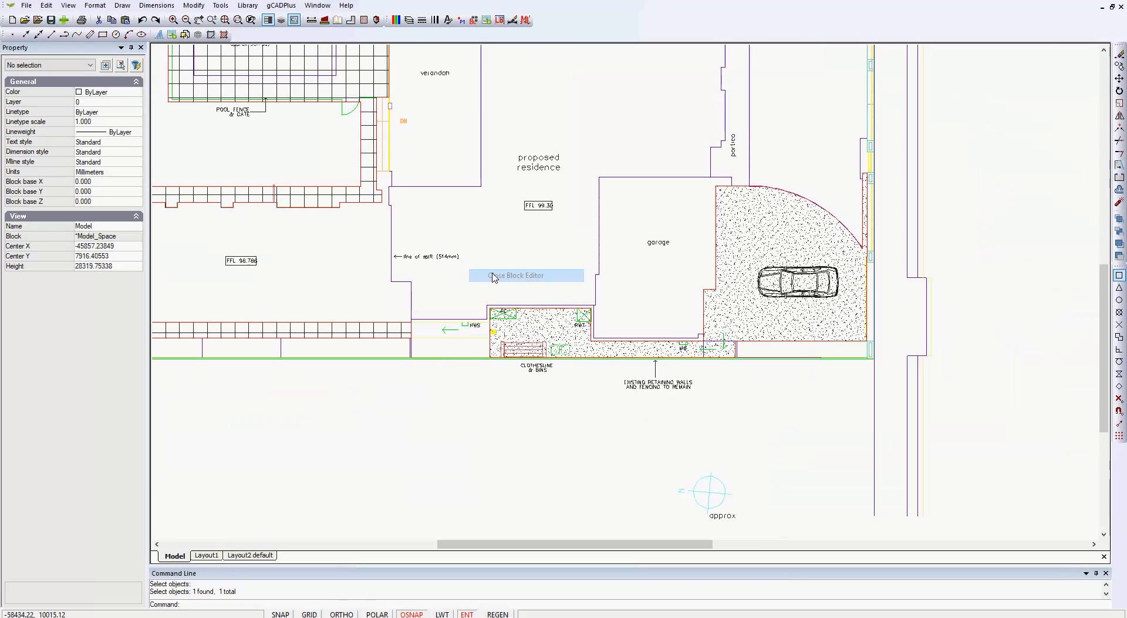